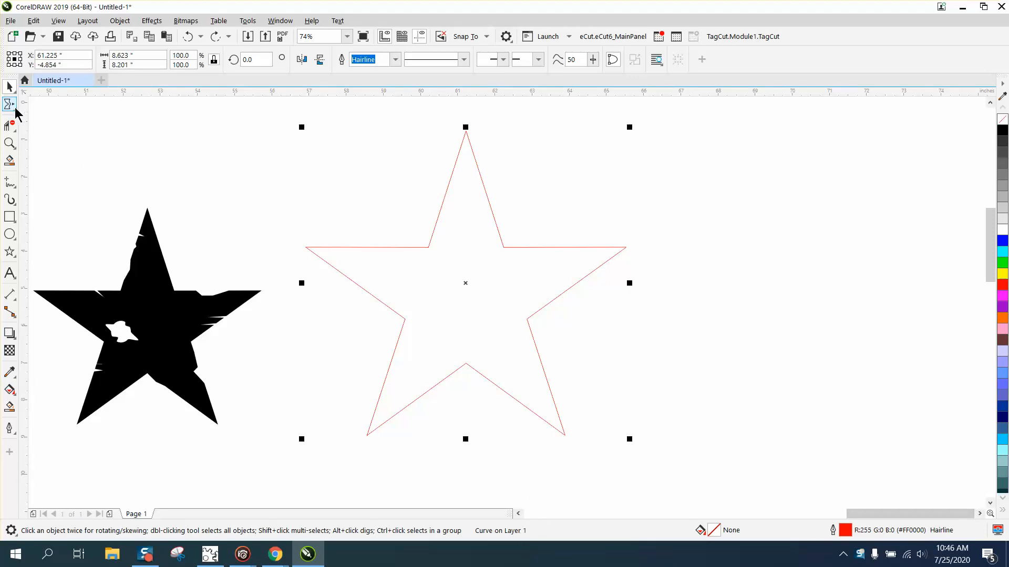
# Smear small notches along the star's left and right arms and upper-left edge with a 0.11 inch nib and pressure 85
pyautogui.click(14, 106)
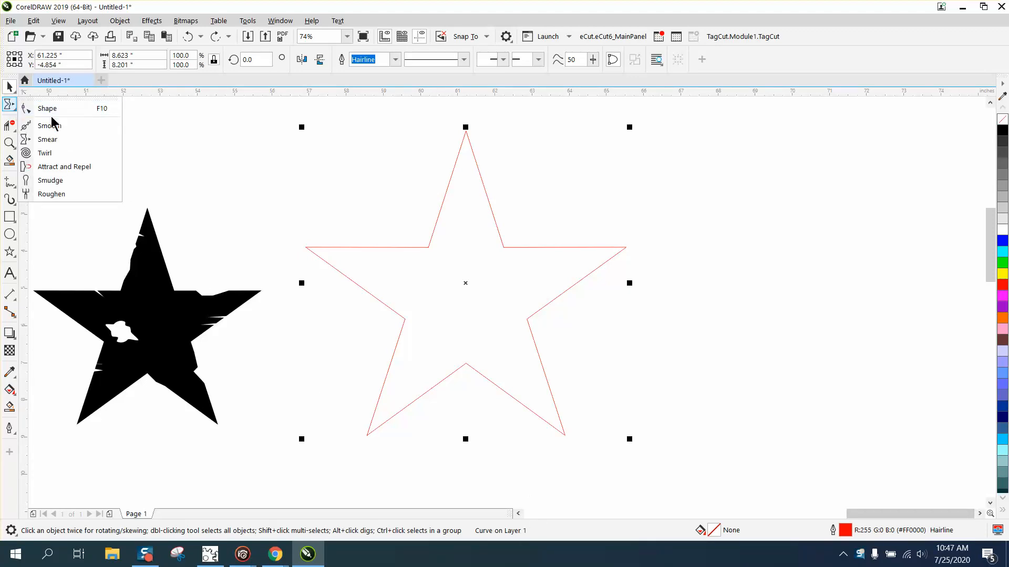
pyautogui.click(48, 139)
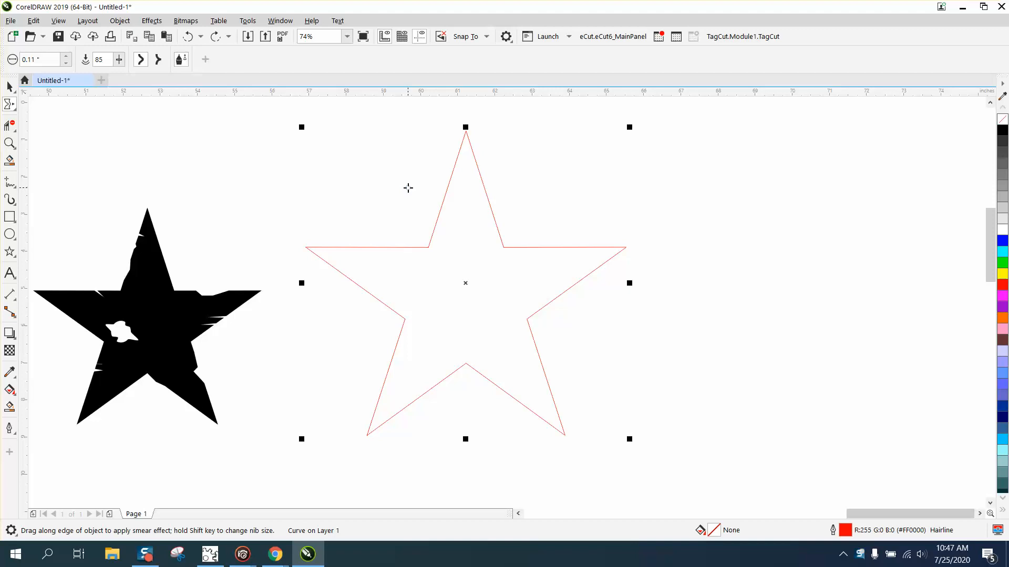
pyautogui.scroll(3, 386, 191)
pyautogui.moveTo(386, 190)
pyautogui.mouseDown()
pyautogui.moveTo(549, 198)
pyautogui.moveTo(435, 250)
pyautogui.mouseUp()
pyautogui.moveTo(369, 300); pyautogui.dragTo(374, 309)
pyautogui.moveTo(741, 398); pyautogui.dragTo(746, 403)
pyautogui.moveTo(695, 426); pyautogui.dragTo(697, 432)
pyautogui.moveTo(387, 423); pyautogui.dragTo(373, 427)
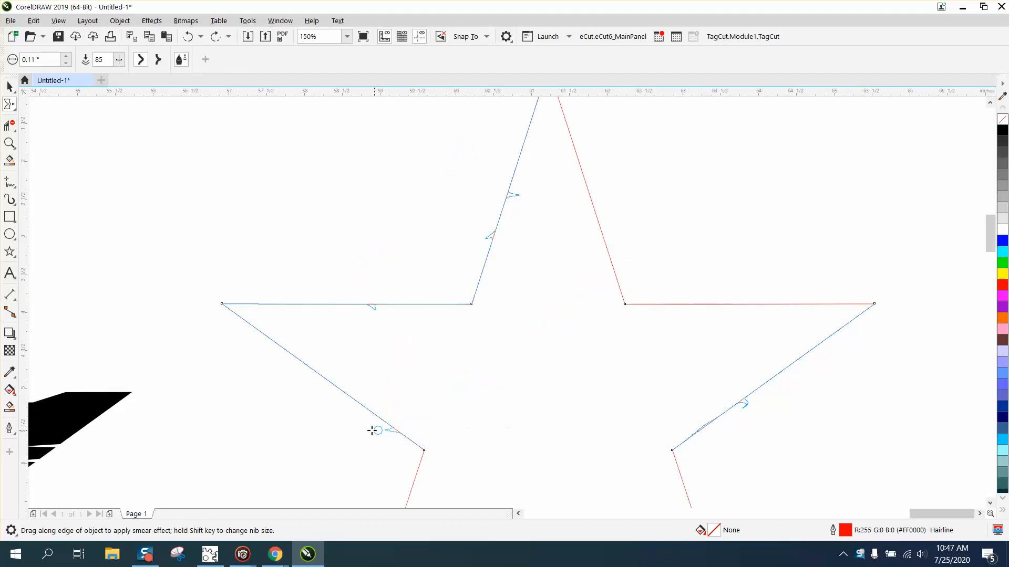
pyautogui.moveTo(353, 392); pyautogui.dragTo(348, 397)
pyautogui.moveTo(642, 300); pyautogui.dragTo(644, 304)
pyautogui.moveTo(823, 339); pyautogui.dragTo(807, 347)
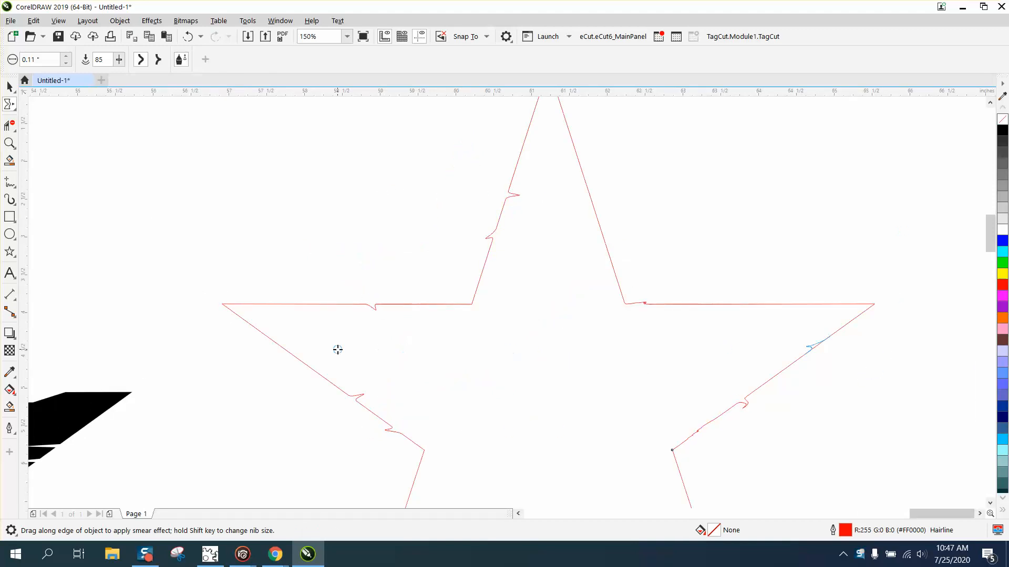
pyautogui.moveTo(274, 348); pyautogui.dragTo(287, 346)
# Switch to pointy smear and nick both edges of the star's upper point, reducing the pressure to 31 for the last nicks
pyautogui.click(157, 59)
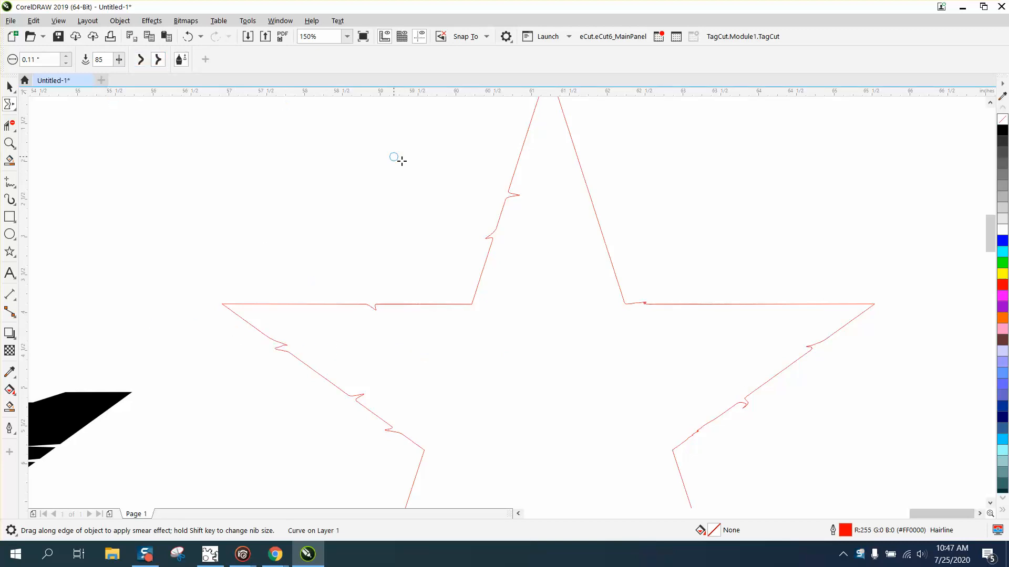
pyautogui.moveTo(523, 152); pyautogui.dragTo(579, 152)
pyautogui.click(120, 59)
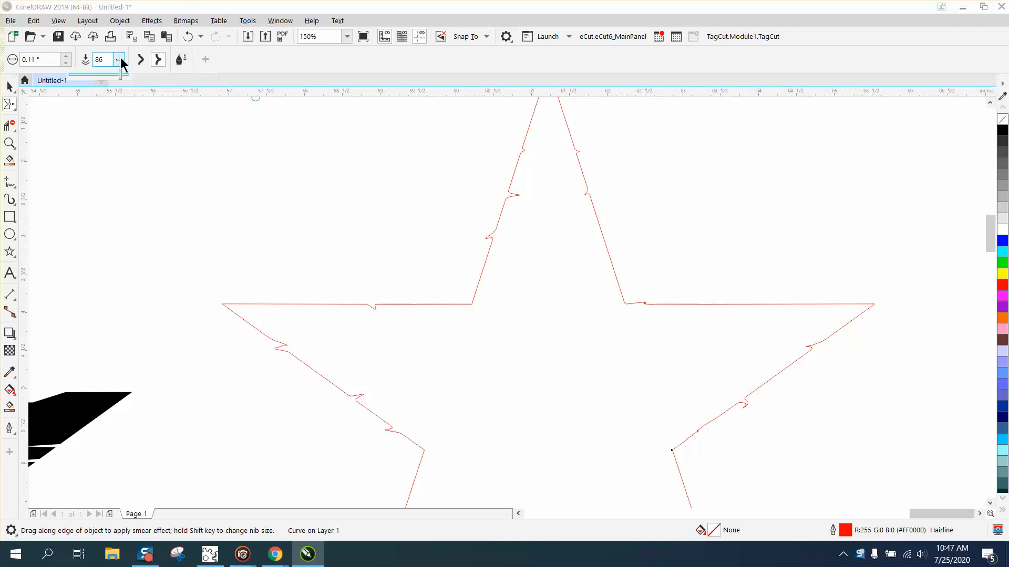
pyautogui.click(124, 74)
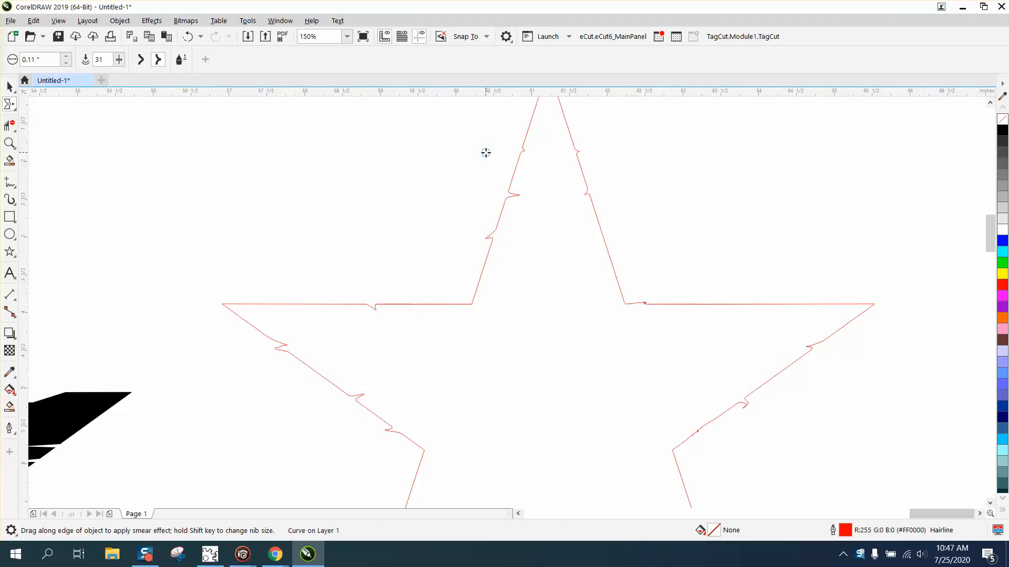
pyautogui.moveTo(614, 252)
pyautogui.mouseDown()
pyautogui.moveTo(596, 264)
pyautogui.moveTo(630, 255)
pyautogui.mouseUp()
# Draw a small upright ellipse inside the star, left of its centre, and convert it to curves
pyautogui.click(61, 150)
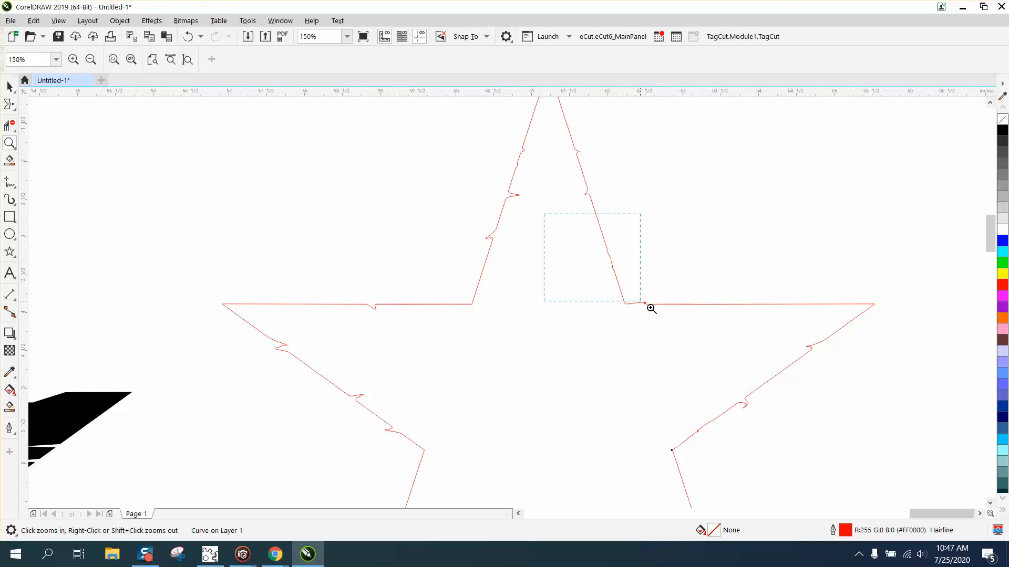
pyautogui.moveTo(651, 309); pyautogui.dragTo(653, 311)
pyautogui.rightClick(526, 281)
pyautogui.rightClick(500, 254)
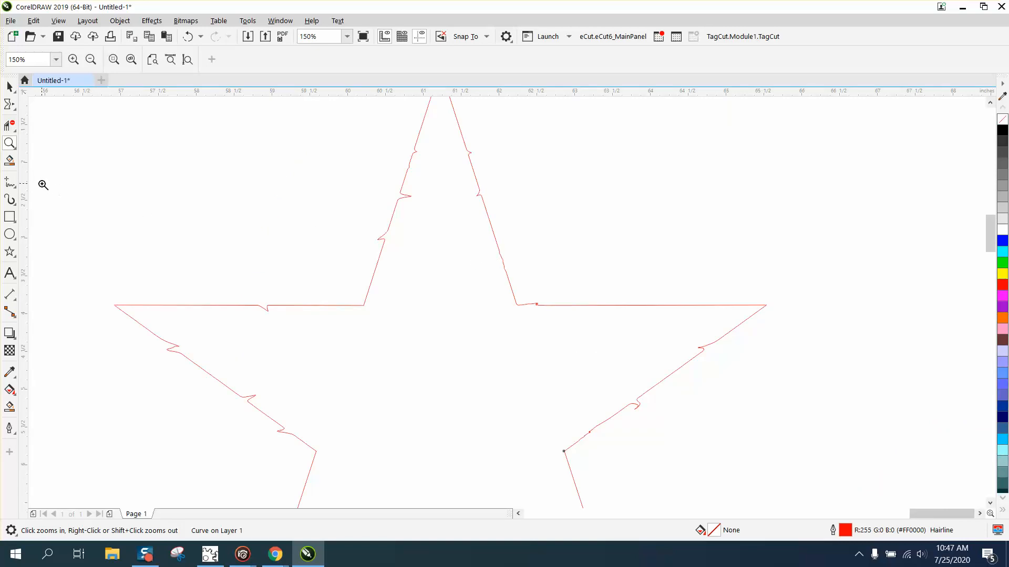
pyautogui.rightClick(278, 263)
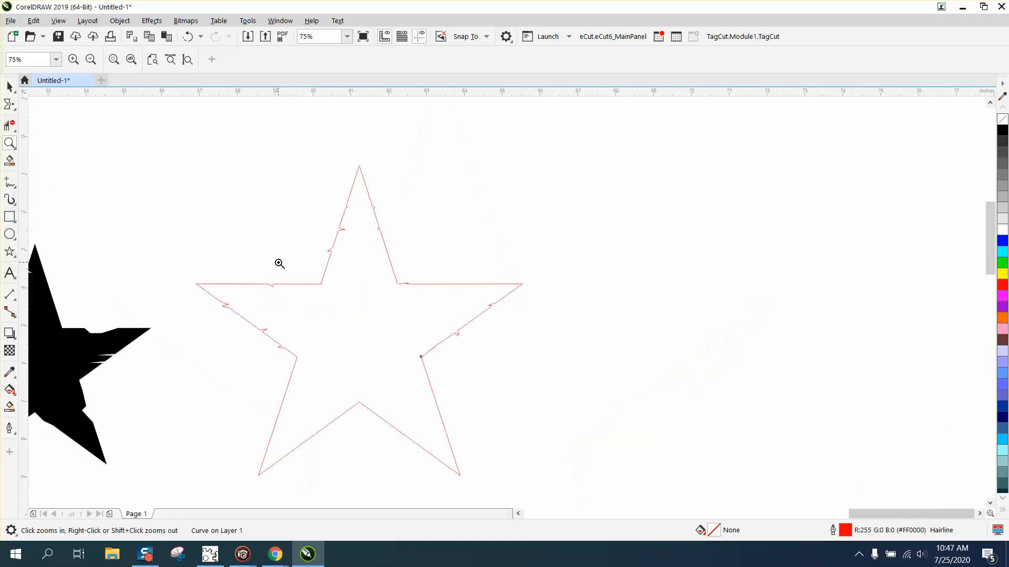
pyautogui.click(10, 234)
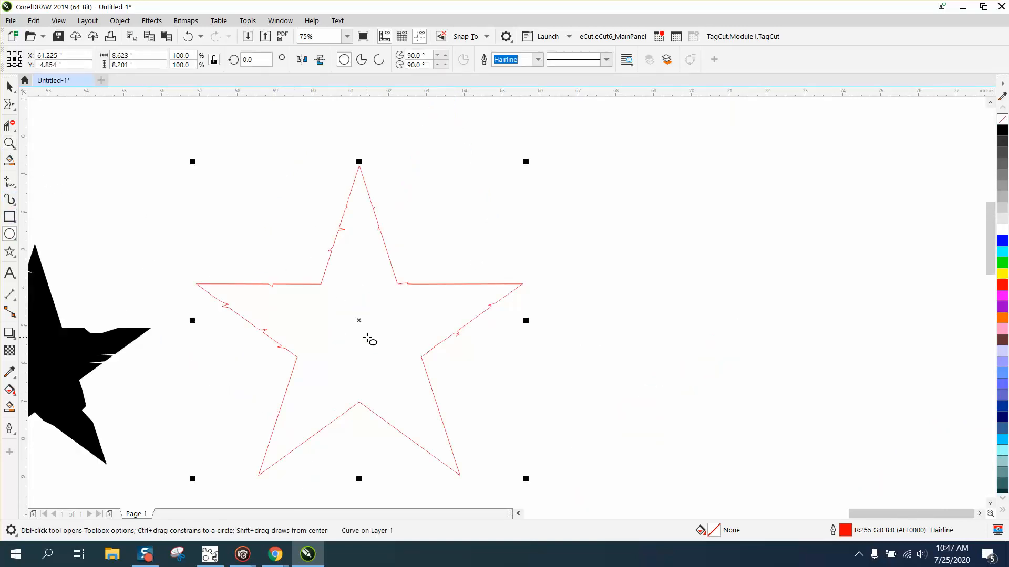
pyautogui.moveTo(346, 334); pyautogui.dragTo(316, 371)
pyautogui.click(120, 20)
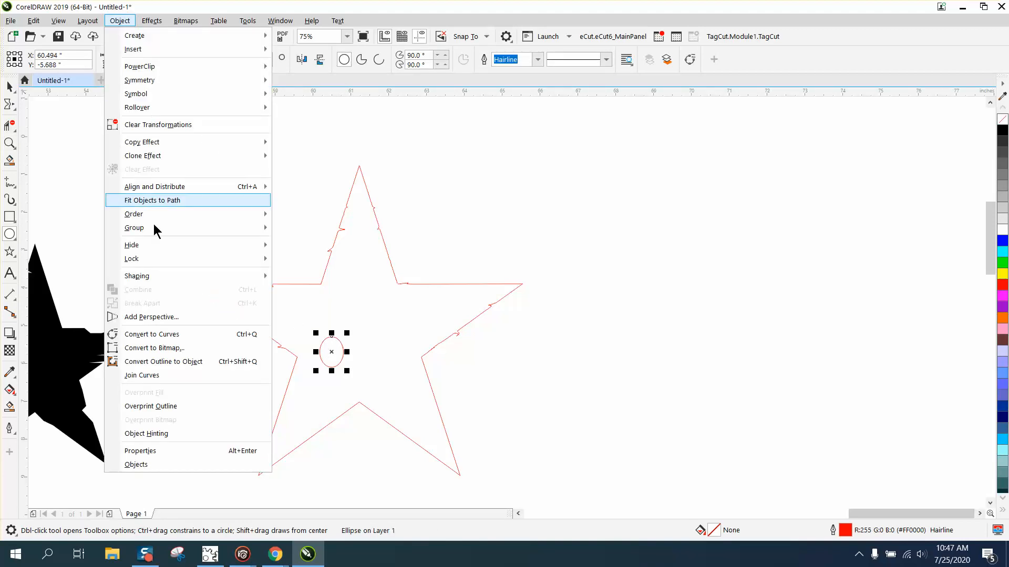
pyautogui.click(168, 340)
# Smear small irregularities around the ellipse's outline with the 0.11 inch nib and pressure 31
pyautogui.click(9, 104)
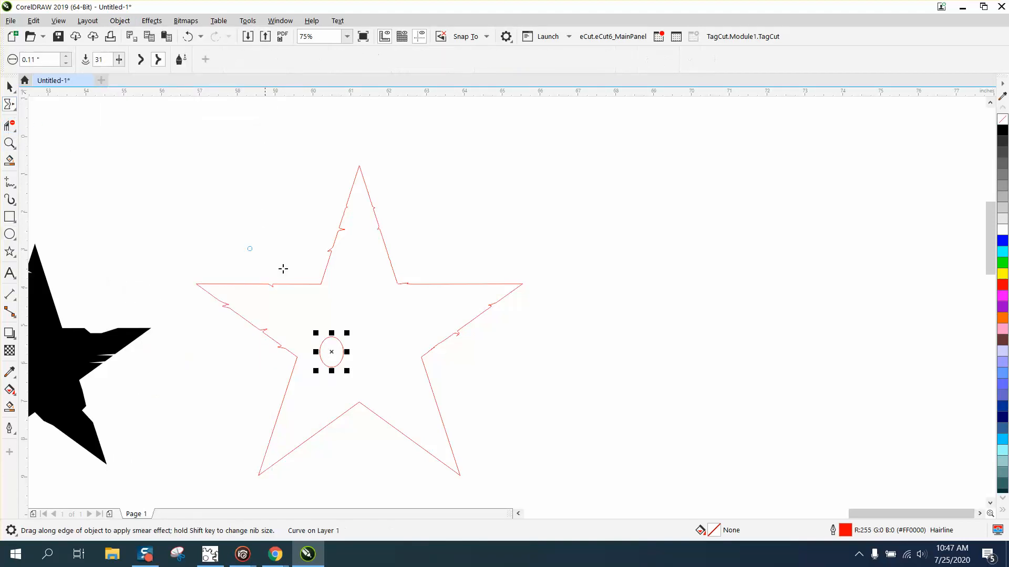
pyautogui.click(9, 143)
pyautogui.moveTo(274, 313); pyautogui.dragTo(454, 413)
pyautogui.click(9, 104)
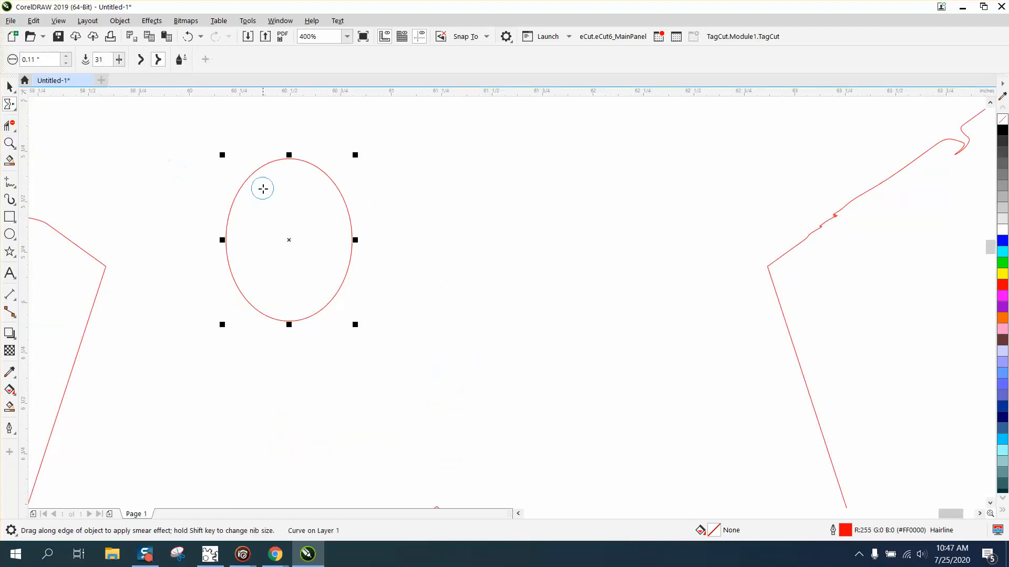
pyautogui.moveTo(235, 189)
pyautogui.mouseDown()
pyautogui.moveTo(310, 235)
pyautogui.moveTo(328, 269)
pyautogui.moveTo(432, 313)
pyautogui.mouseUp()
pyautogui.moveTo(346, 283)
pyautogui.mouseDown()
pyautogui.moveTo(354, 247)
pyautogui.moveTo(326, 210)
pyautogui.moveTo(322, 175)
pyautogui.moveTo(386, 183)
pyautogui.mouseUp()
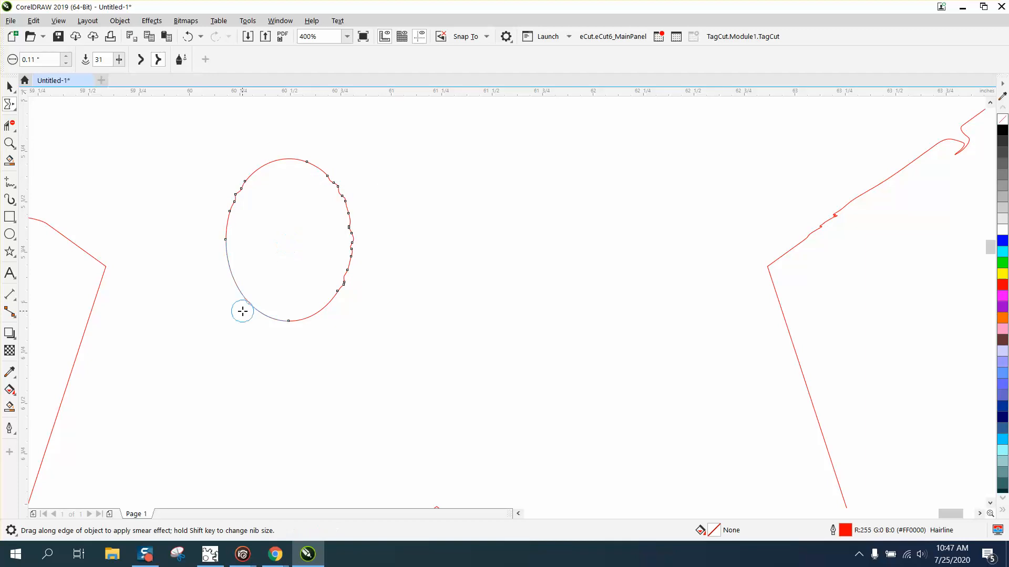
pyautogui.press('Escape')
pyautogui.click(200, 255)
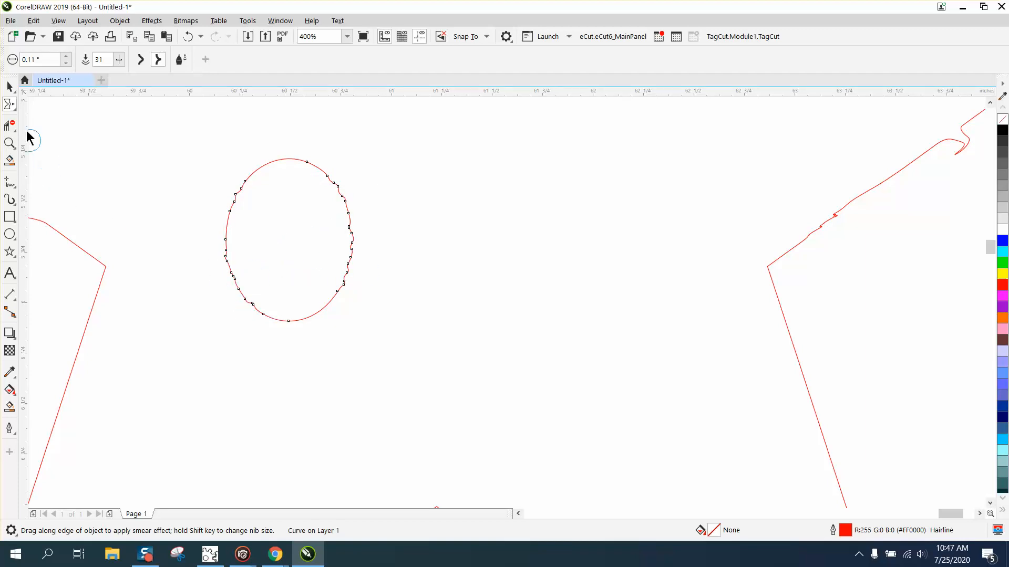
# Use the Attract tool on the ellipse's right edge, raising the rate to 100
pyautogui.click(15, 108)
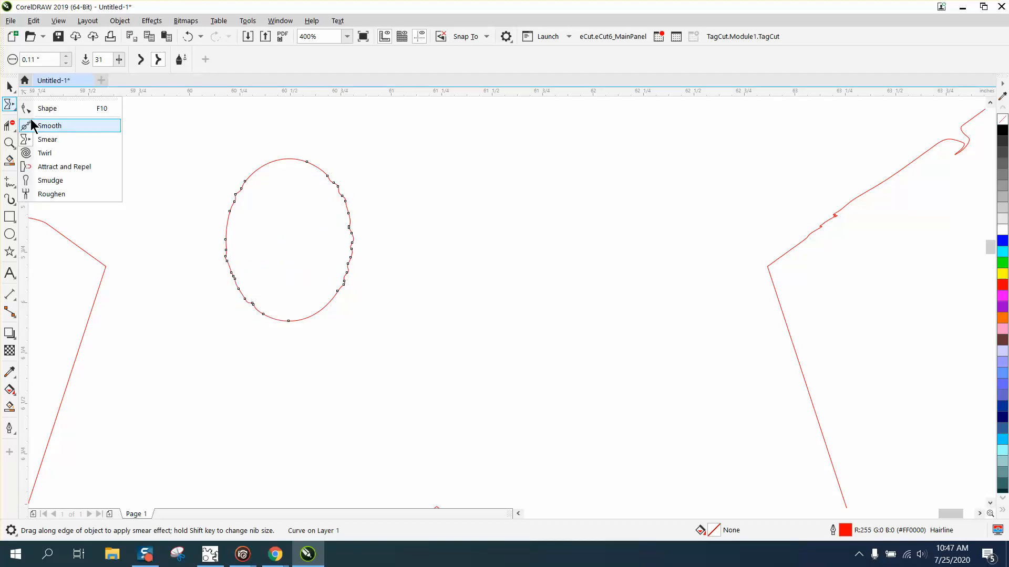
pyautogui.click(62, 167)
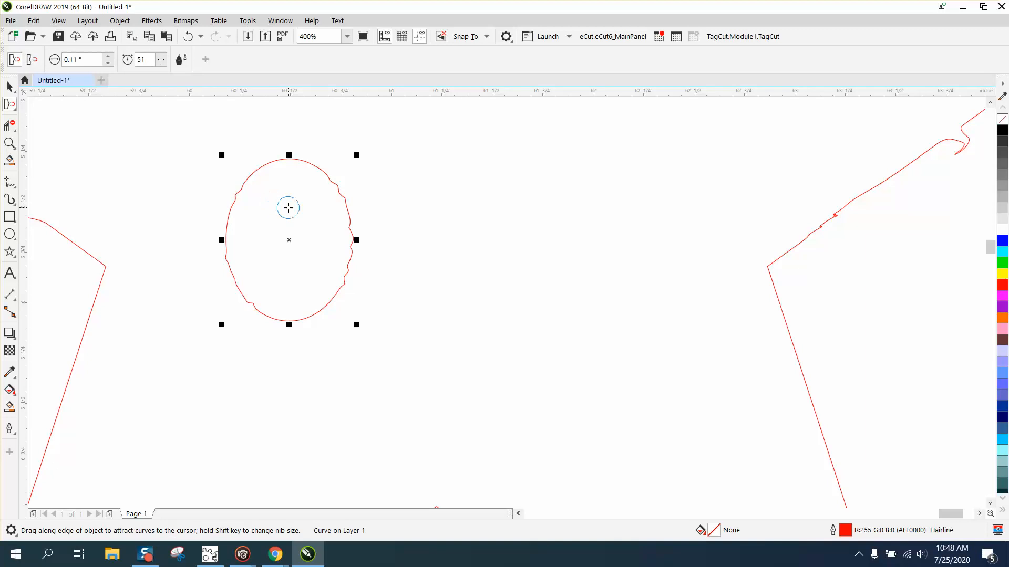
pyautogui.moveTo(288, 207)
pyautogui.mouseDown()
pyautogui.moveTo(425, 215)
pyautogui.moveTo(349, 214)
pyautogui.mouseUp()
pyautogui.moveTo(161, 62); pyautogui.dragTo(157, 68)
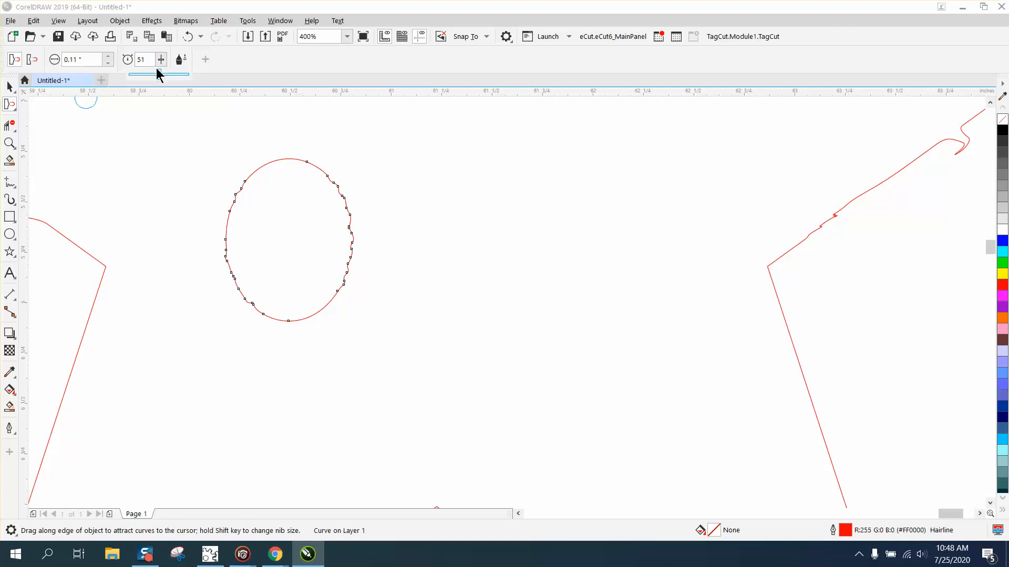
pyautogui.click(343, 195)
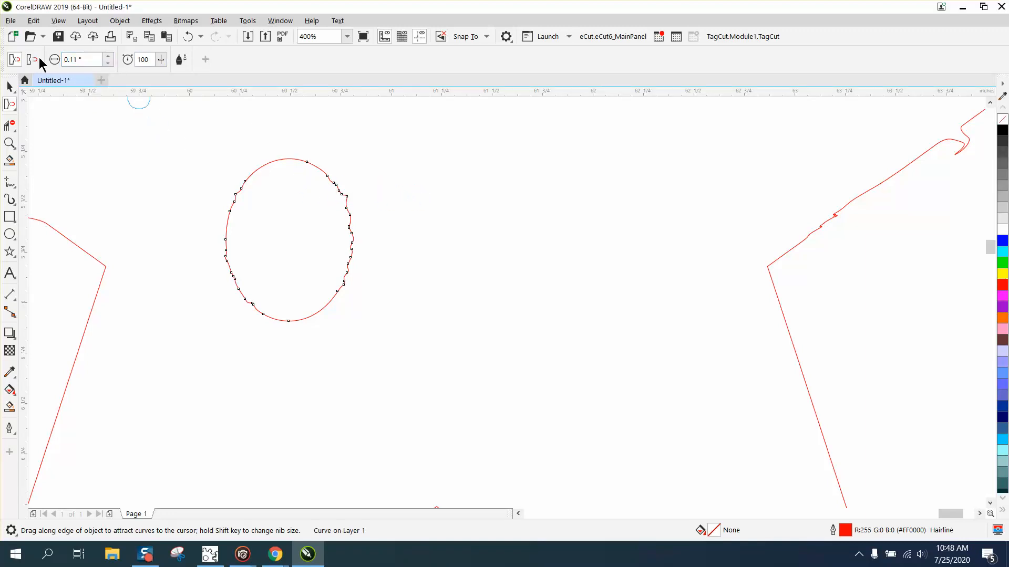
# Set the Attract nib size to 0.25 inch and pull the ellipse's outline into an irregular, spiky hole
pyautogui.click(108, 57)
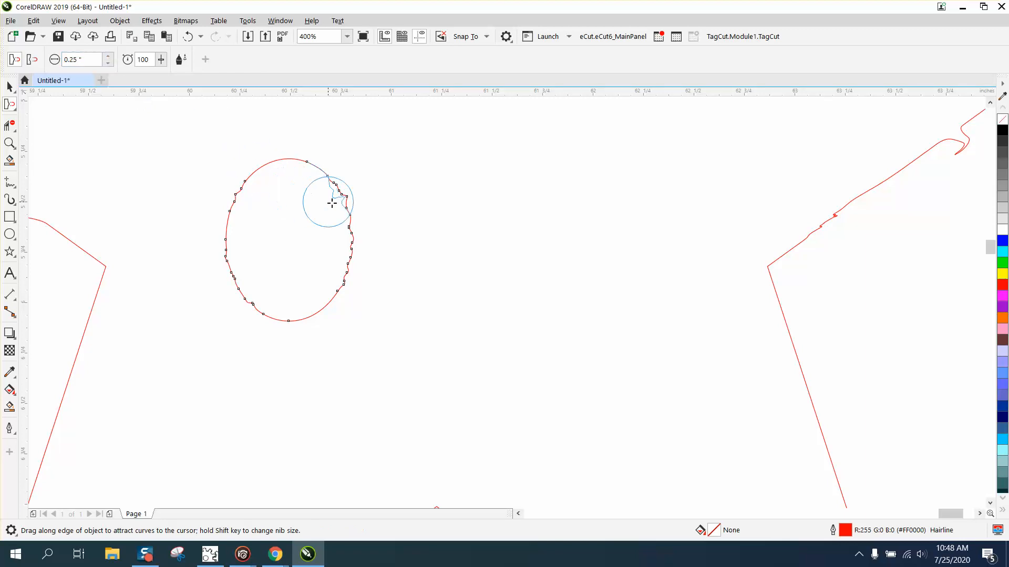
pyautogui.moveTo(331, 200)
pyautogui.mouseDown()
pyautogui.moveTo(409, 213)
pyautogui.moveTo(432, 244)
pyautogui.moveTo(165, 264)
pyautogui.moveTo(224, 256)
pyautogui.moveTo(137, 238)
pyautogui.moveTo(140, 229)
pyautogui.mouseUp()
pyautogui.moveTo(239, 218)
pyautogui.mouseDown()
pyautogui.moveTo(280, 194)
pyautogui.moveTo(214, 193)
pyautogui.moveTo(214, 183)
pyautogui.moveTo(277, 178)
pyautogui.mouseUp()
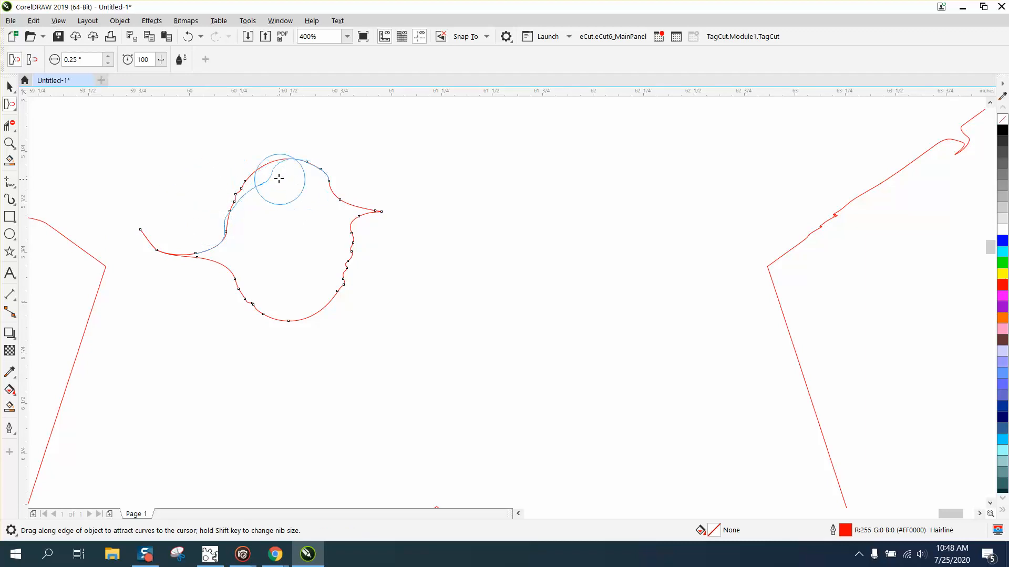
pyautogui.moveTo(309, 320); pyautogui.dragTo(318, 323)
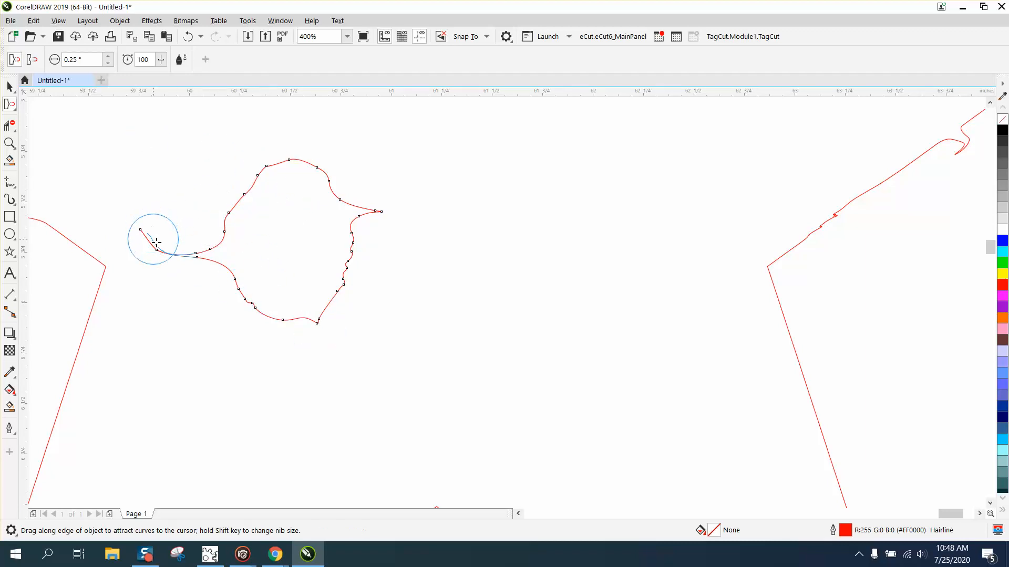
pyautogui.moveTo(153, 238); pyautogui.dragTo(187, 253)
pyautogui.moveTo(269, 284)
pyautogui.mouseDown()
pyautogui.moveTo(209, 327)
pyautogui.moveTo(424, 325)
pyautogui.moveTo(415, 292)
pyautogui.moveTo(278, 265)
pyautogui.moveTo(391, 264)
pyautogui.moveTo(347, 264)
pyautogui.moveTo(347, 279)
pyautogui.moveTo(407, 300)
pyautogui.mouseUp()
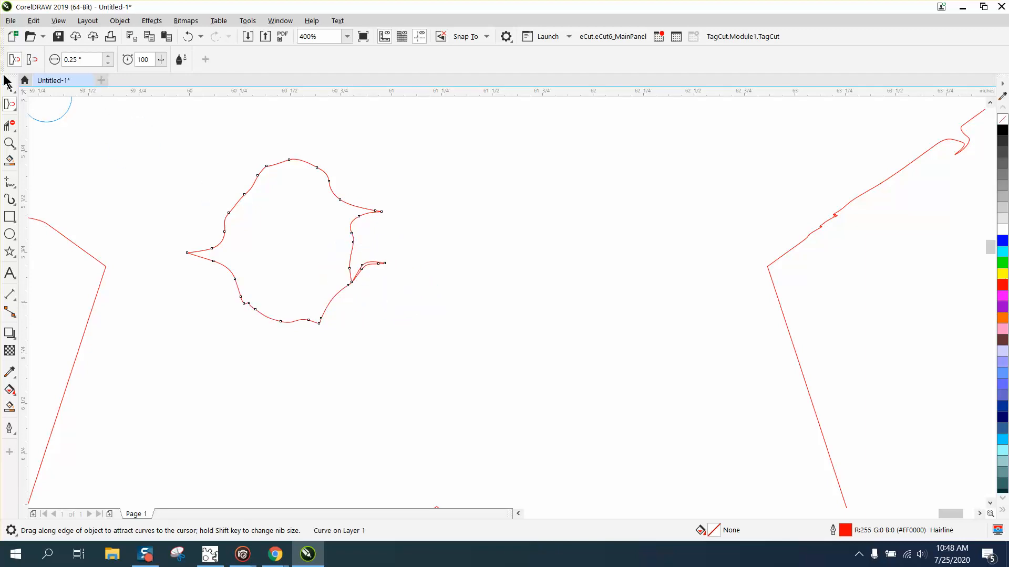
# Try the Smudge tool with a 0.5 inch nib on the lower-right leg's outer edge, and undo it
pyautogui.click(9, 86)
pyautogui.scroll(-2, 270, 204)
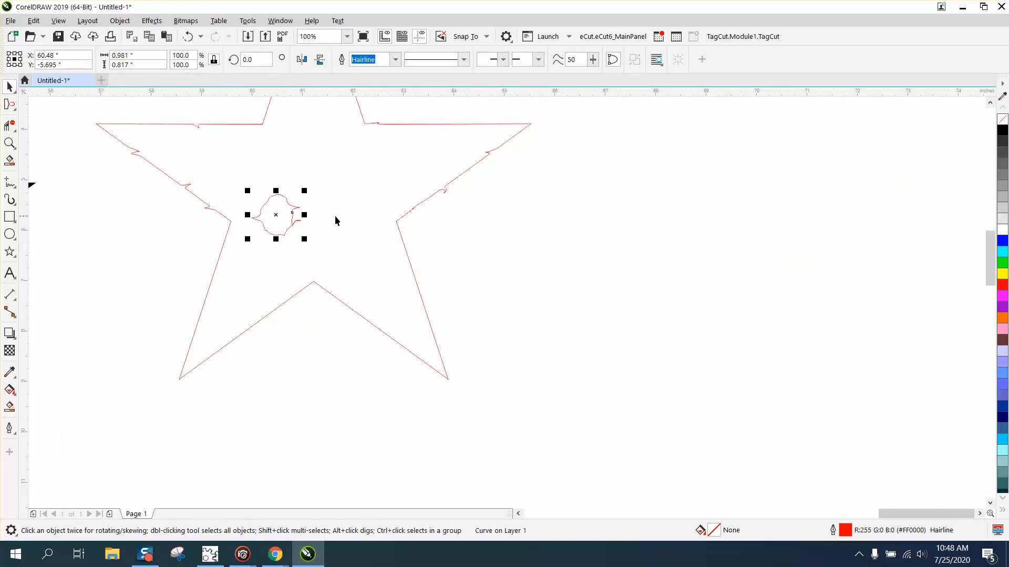
pyautogui.click(14, 107)
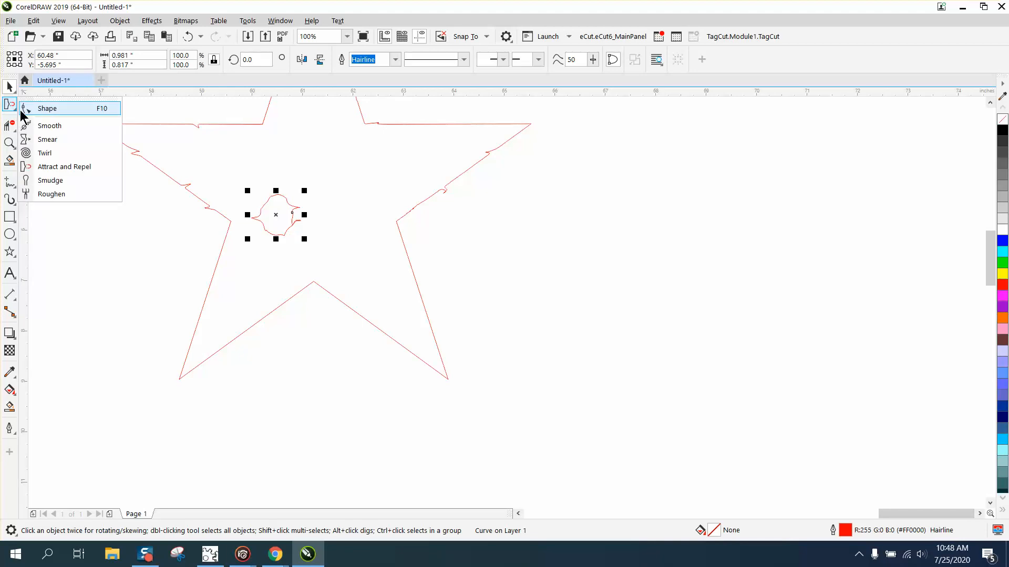
pyautogui.click(50, 181)
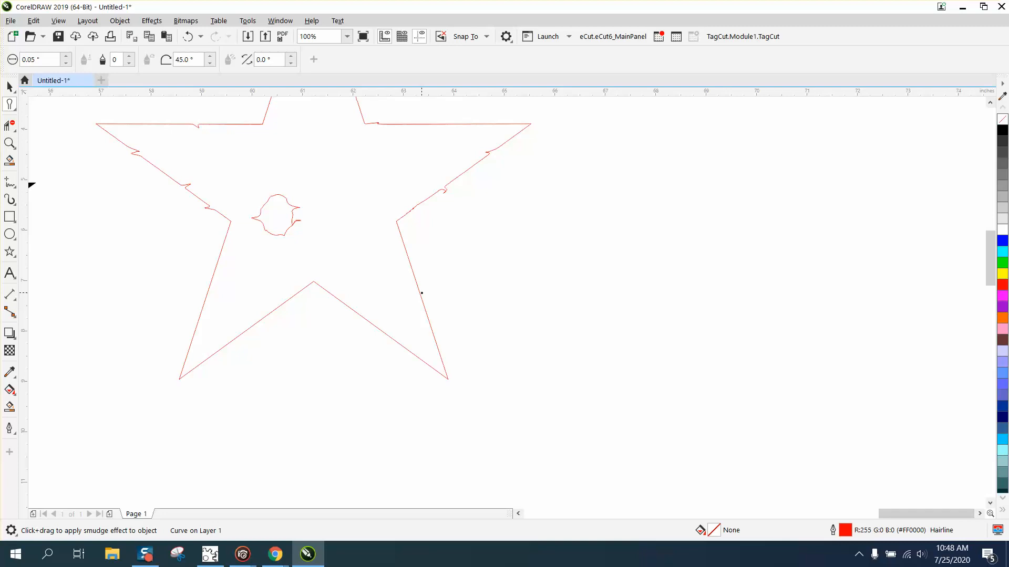
pyautogui.click(47, 59)
pyautogui.write('0.5')
pyautogui.press('Return')
pyautogui.moveTo(424, 288)
pyautogui.mouseDown()
pyautogui.moveTo(395, 287)
pyautogui.moveTo(396, 254)
pyautogui.mouseUp()
pyautogui.click(188, 36)
pyautogui.click(188, 36)
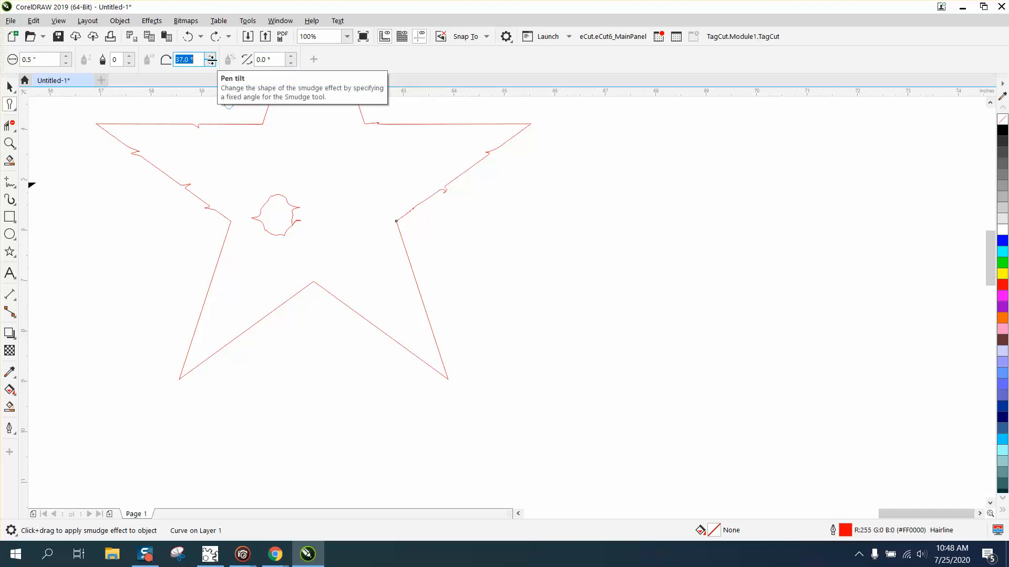
# Lower the Smudge pen tilt to 34°, try another smudge on the lower-right leg, and undo it
pyautogui.moveTo(211, 59); pyautogui.dragTo(211, 61)
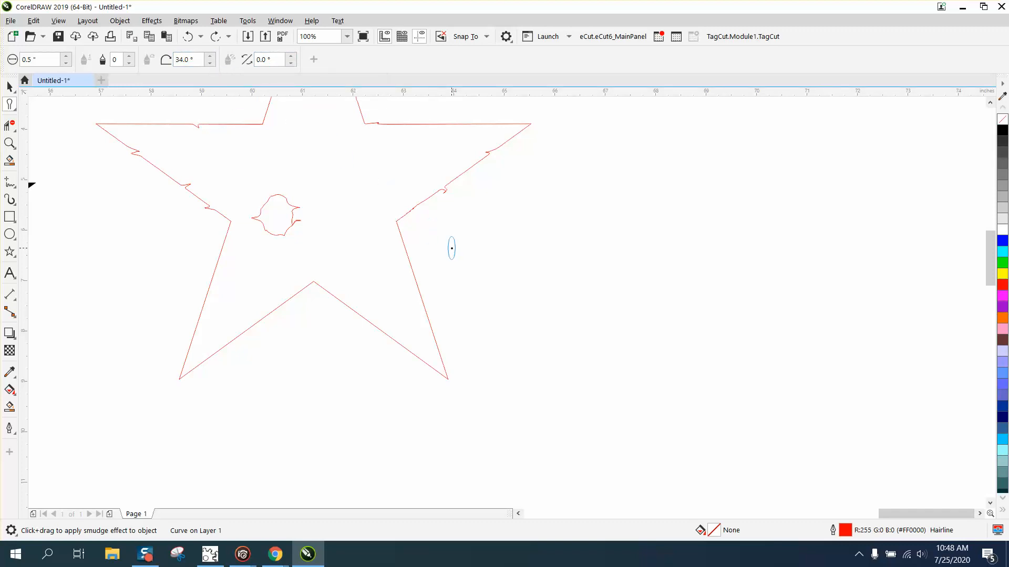
pyautogui.moveTo(408, 258); pyautogui.dragTo(358, 281)
pyautogui.click(188, 37)
# Roughen the outer edges of the star's two lower legs with a 0.14 inch nib, raising the dryout to 2
pyautogui.click(17, 110)
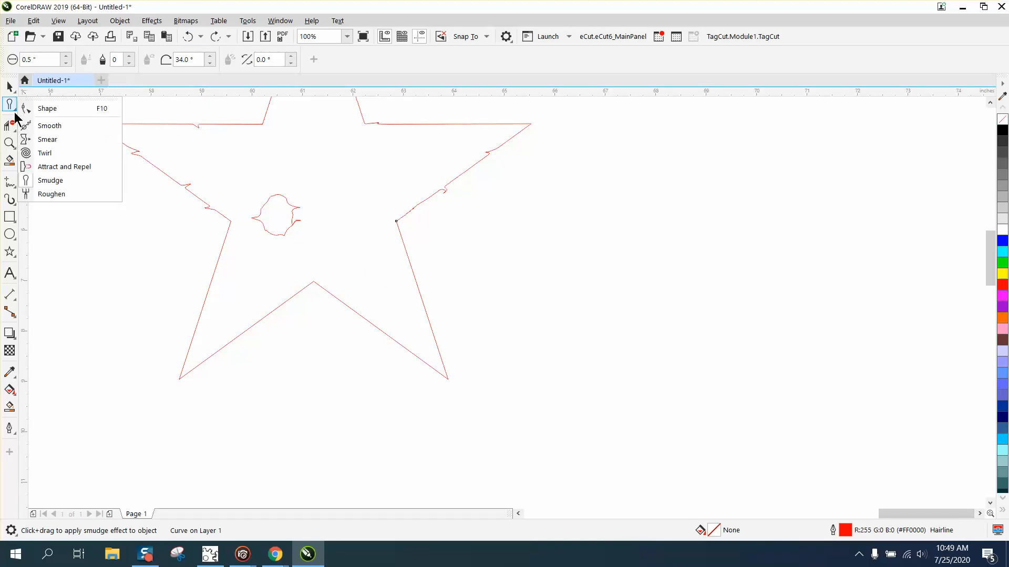
pyautogui.click(48, 194)
pyautogui.moveTo(414, 253); pyautogui.dragTo(391, 266)
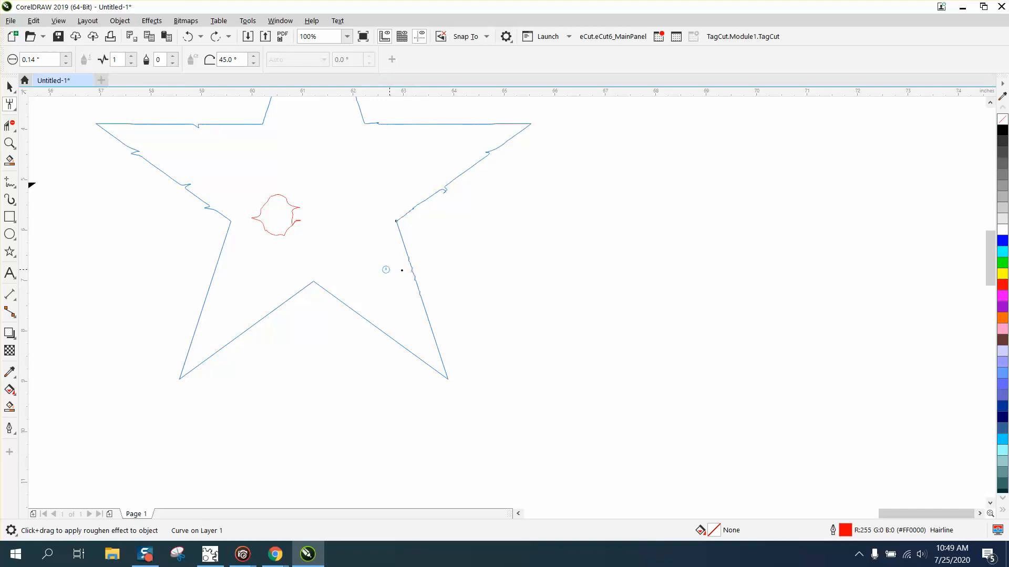
pyautogui.moveTo(391, 278); pyautogui.dragTo(380, 286)
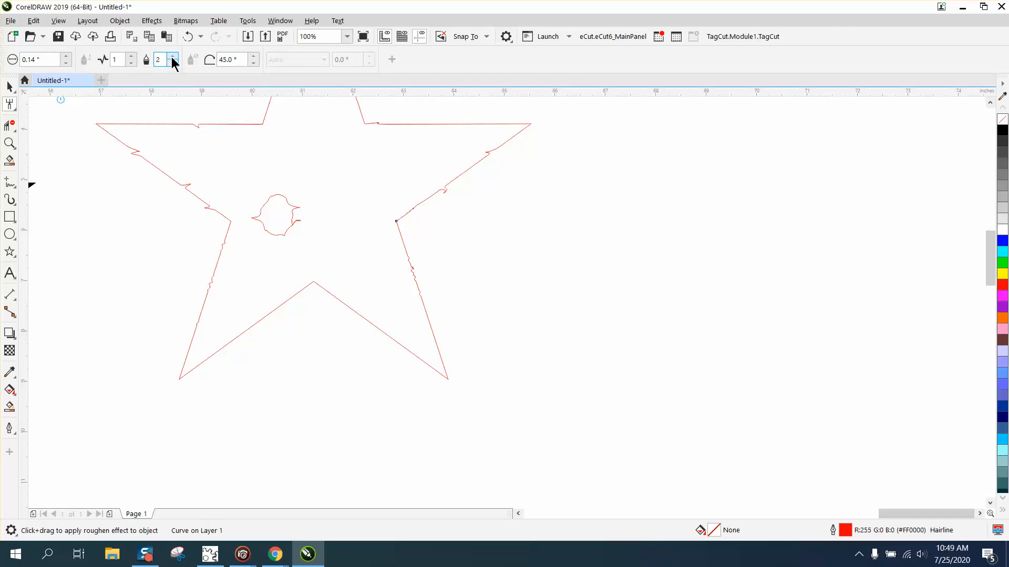
pyautogui.moveTo(224, 272)
pyautogui.mouseDown()
pyautogui.moveTo(183, 288)
pyautogui.moveTo(221, 293)
pyautogui.moveTo(211, 291)
pyautogui.mouseUp()
# Smooth the roughened outer edge of the star's lower-left leg with a 0.25 inch nib
pyautogui.click(9, 144)
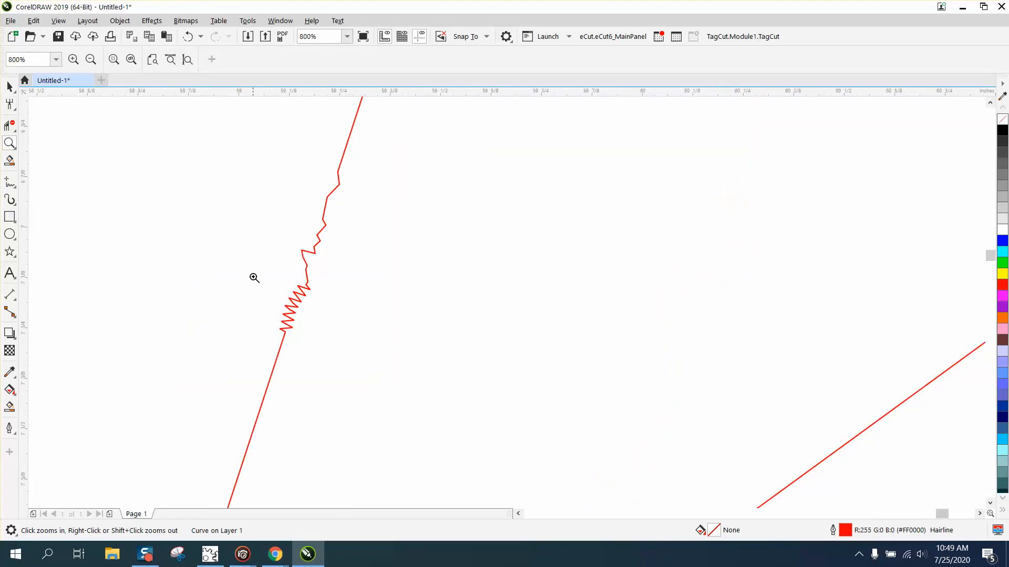
pyautogui.click(10, 104)
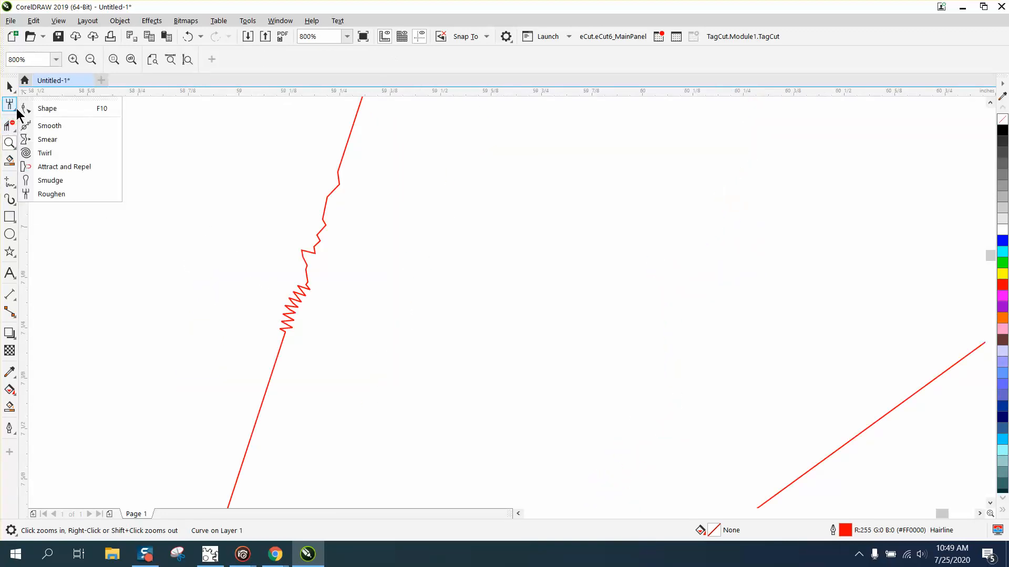
pyautogui.click(55, 125)
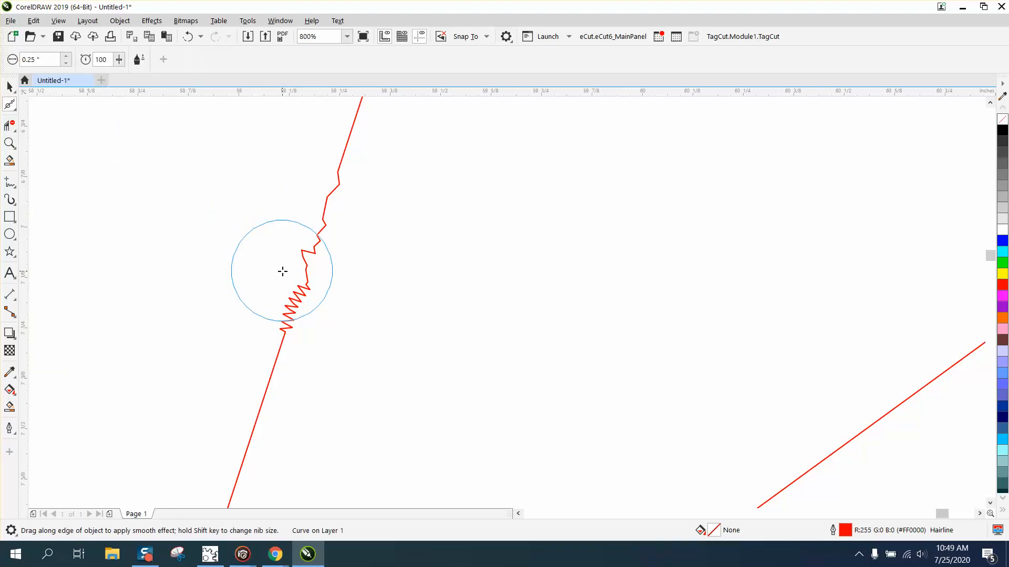
pyautogui.moveTo(283, 271)
pyautogui.mouseDown()
pyautogui.moveTo(311, 287)
pyautogui.moveTo(291, 330)
pyautogui.moveTo(344, 172)
pyautogui.mouseUp()
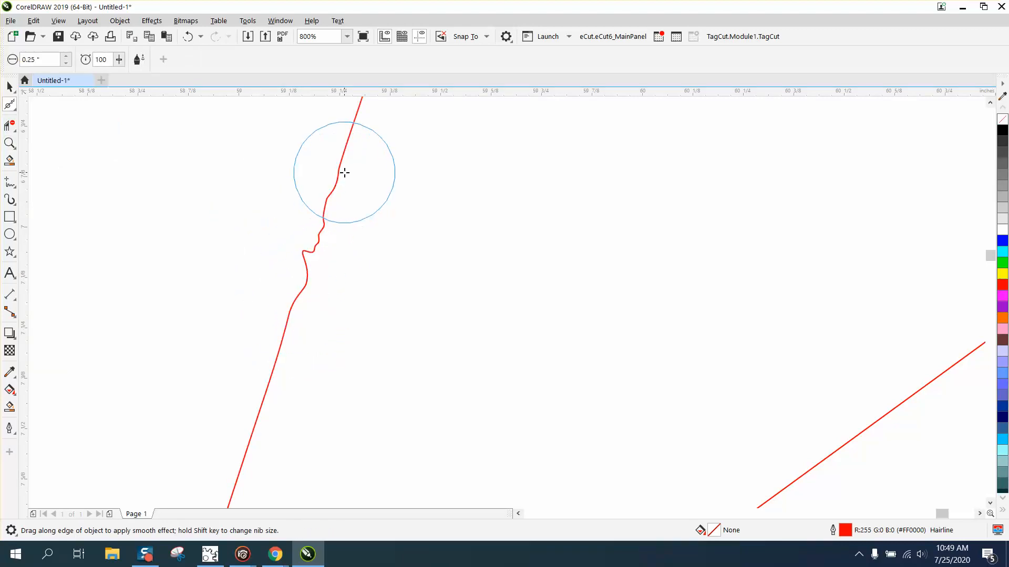
pyautogui.scroll(-1, 261, 191)
pyautogui.scroll(-1, 284, 294)
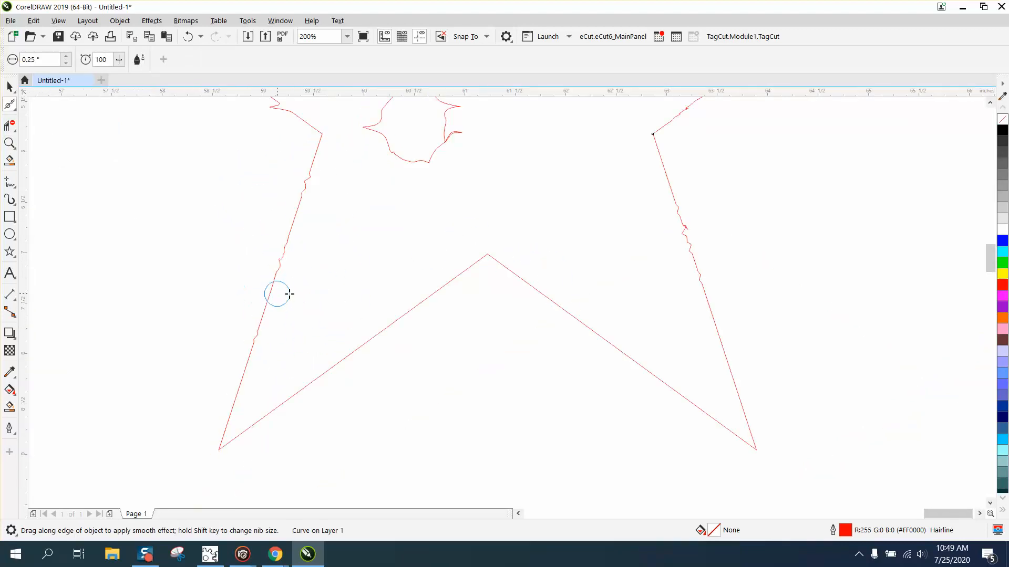
pyautogui.scroll(-1, 387, 193)
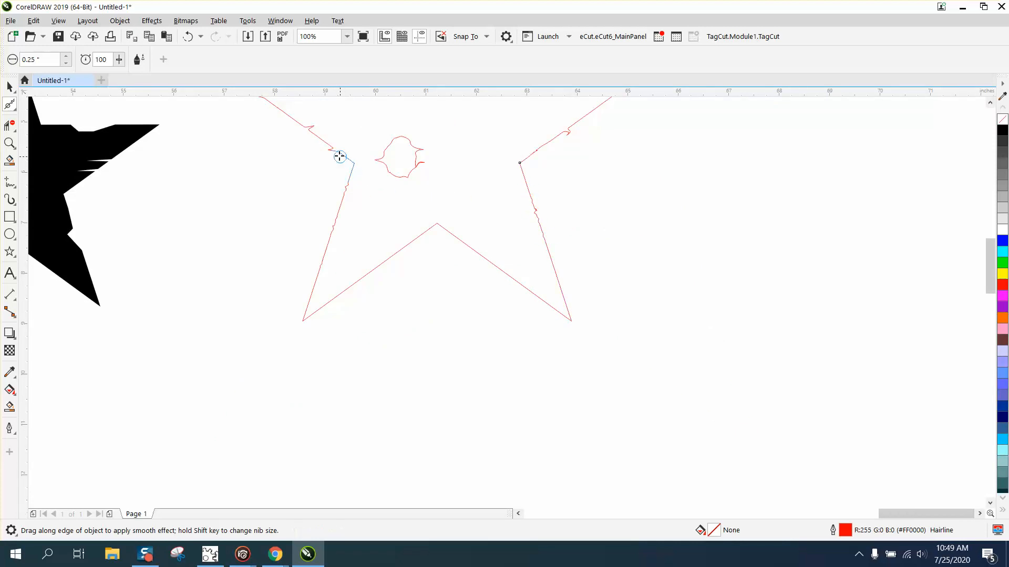
# Smart Fill the star around the ragged hole with black and no outline
pyautogui.click(411, 169)
pyautogui.click(10, 407)
pyautogui.click(456, 194)
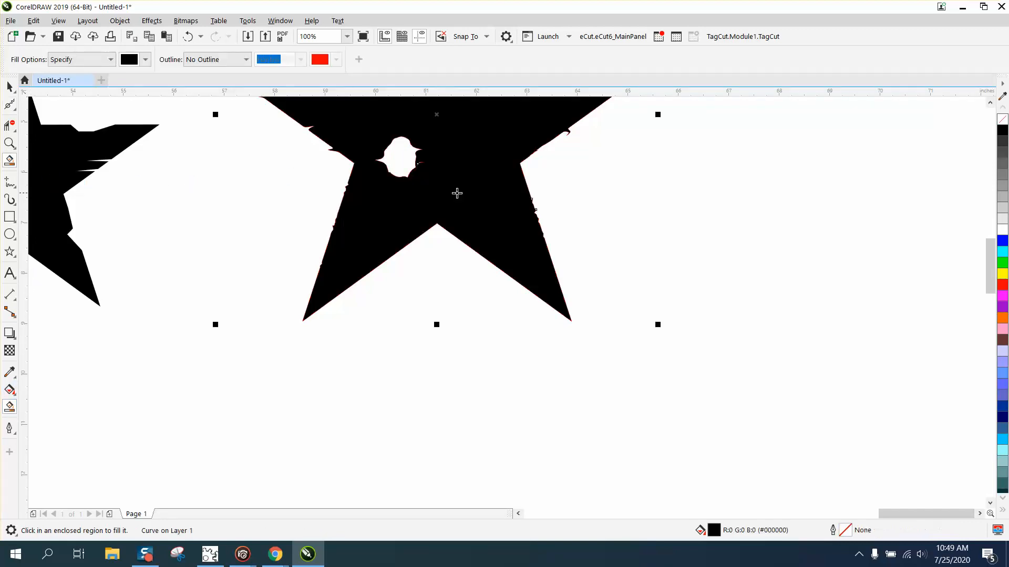
pyautogui.scroll(-2, 473, 253)
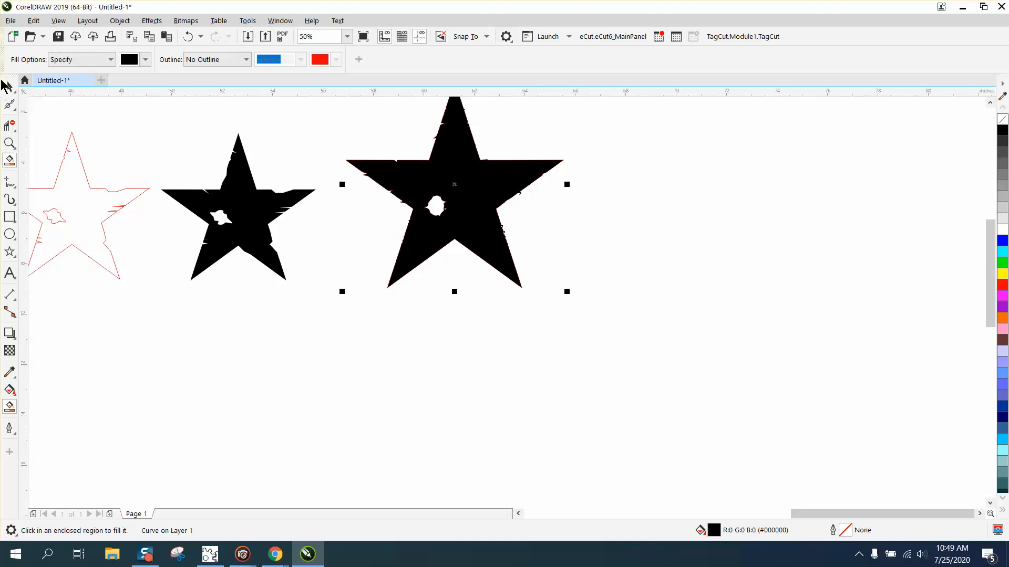
# Smear a small notch into the right edge of the black star's top point with a 0.25 inch nib
pyautogui.click(7, 87)
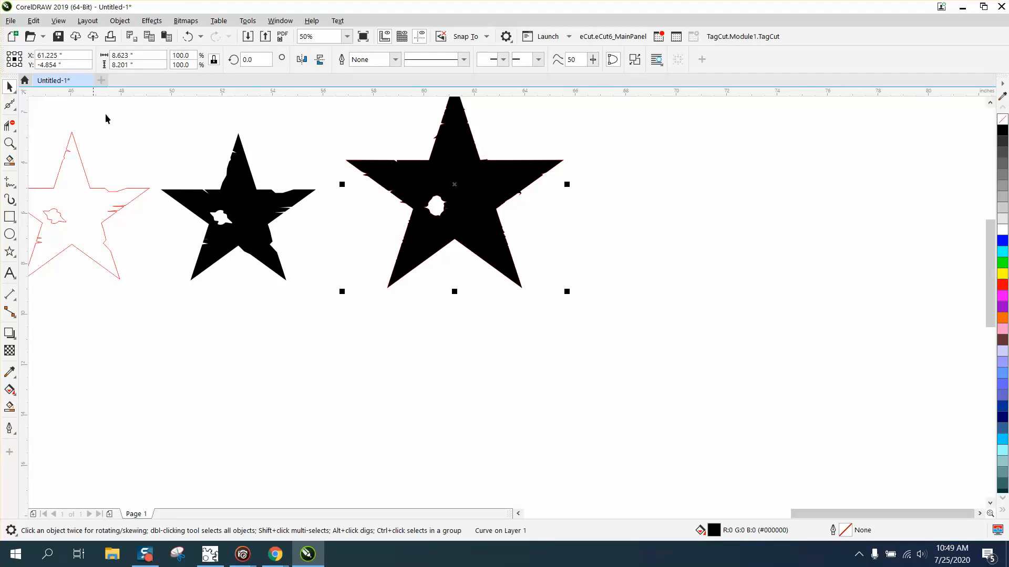
pyautogui.click(9, 126)
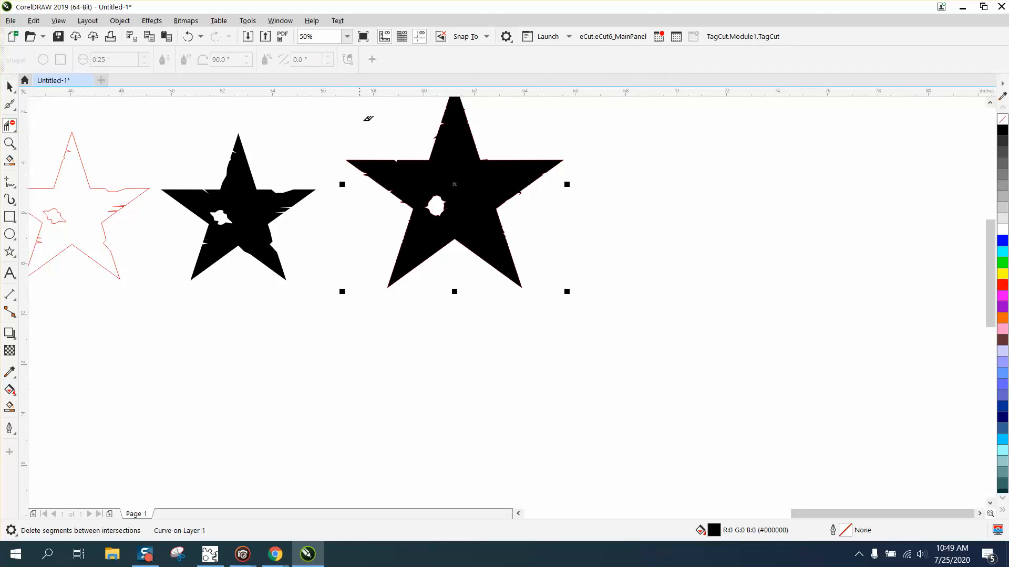
pyautogui.click(9, 142)
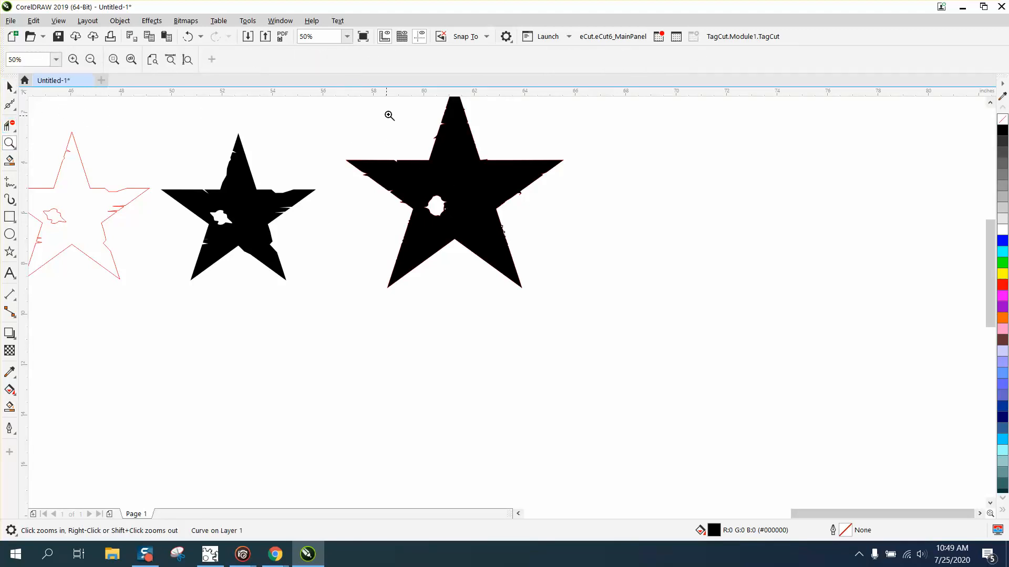
pyautogui.moveTo(387, 112); pyautogui.dragTo(548, 208)
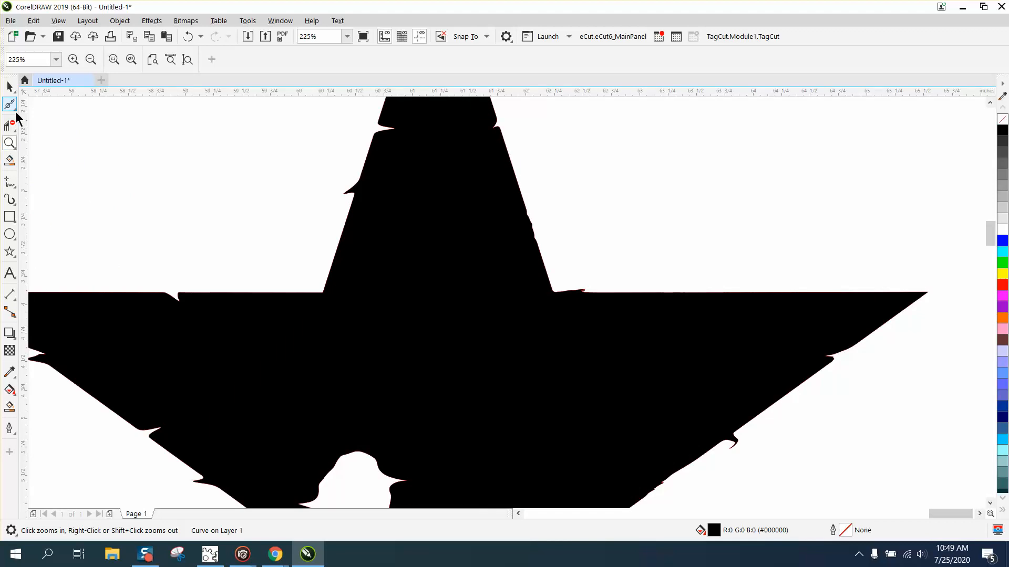
pyautogui.click(16, 109)
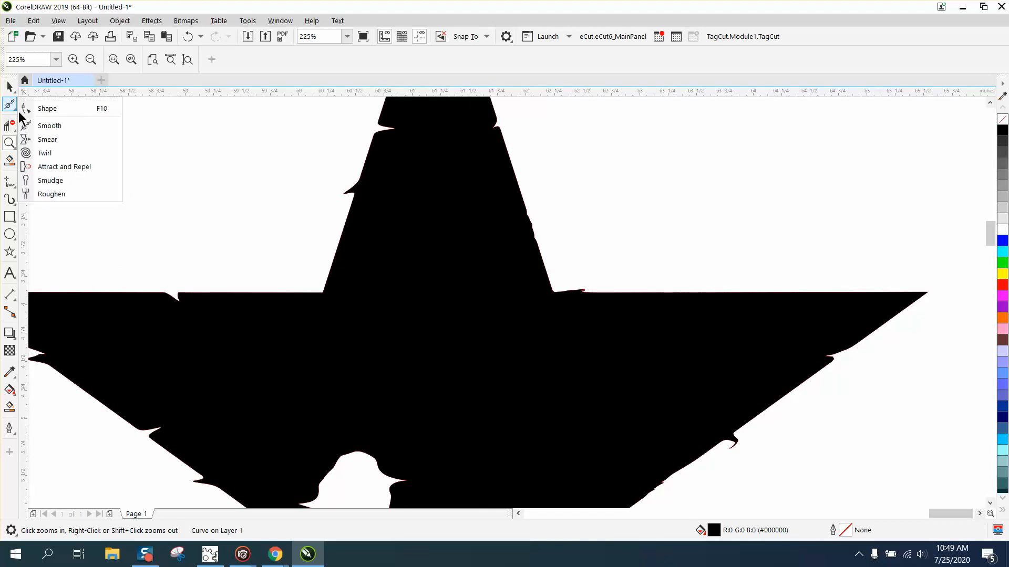
pyautogui.click(48, 139)
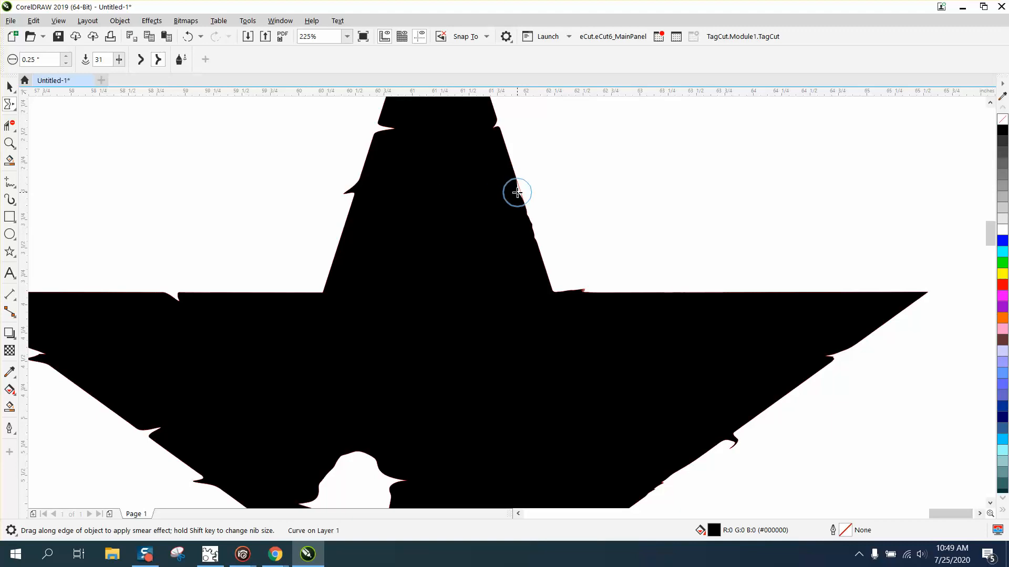
pyautogui.moveTo(512, 193); pyautogui.dragTo(502, 196)
# Try the Roughen tool with a 0.14 inch nib on the right edge of the top point, and undo it
pyautogui.click(14, 107)
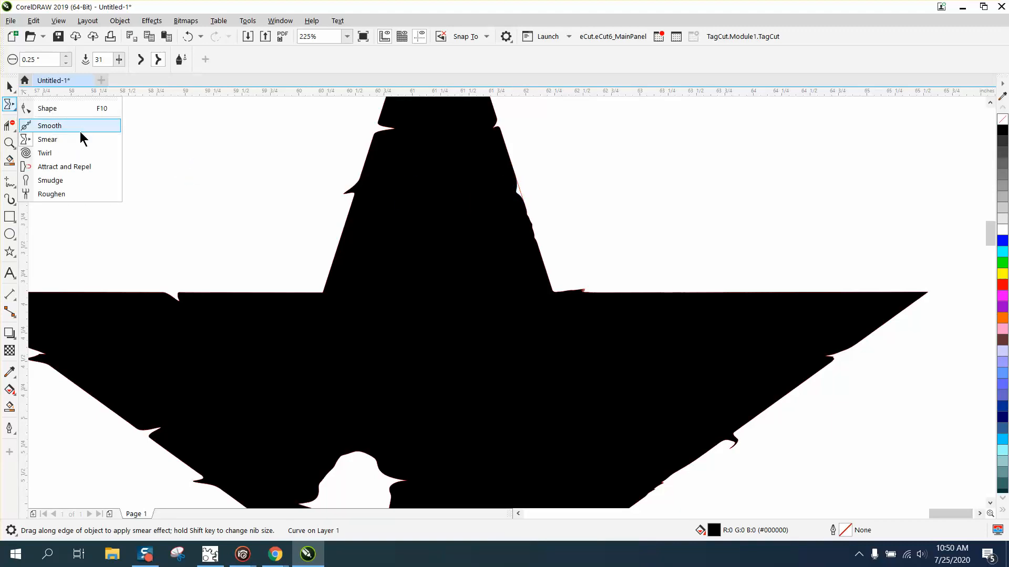
pyautogui.click(52, 194)
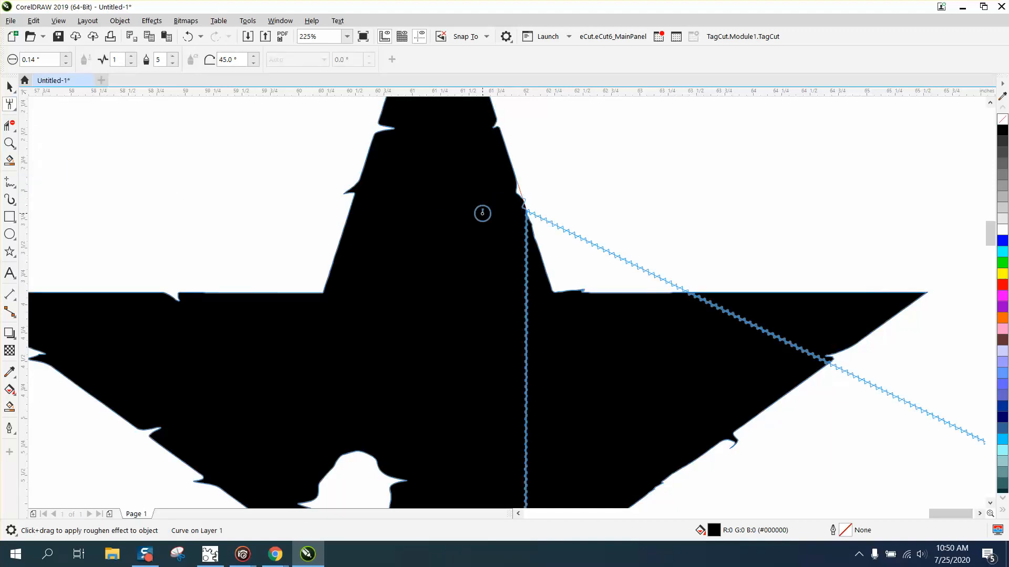
pyautogui.scroll(-2, 386, 186)
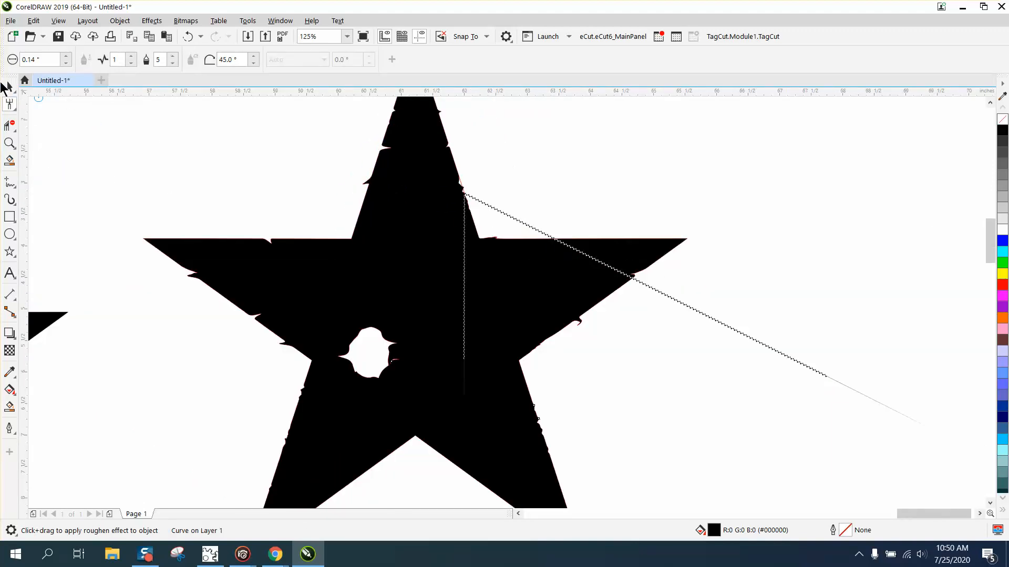
pyautogui.click(10, 85)
pyautogui.click(182, 129)
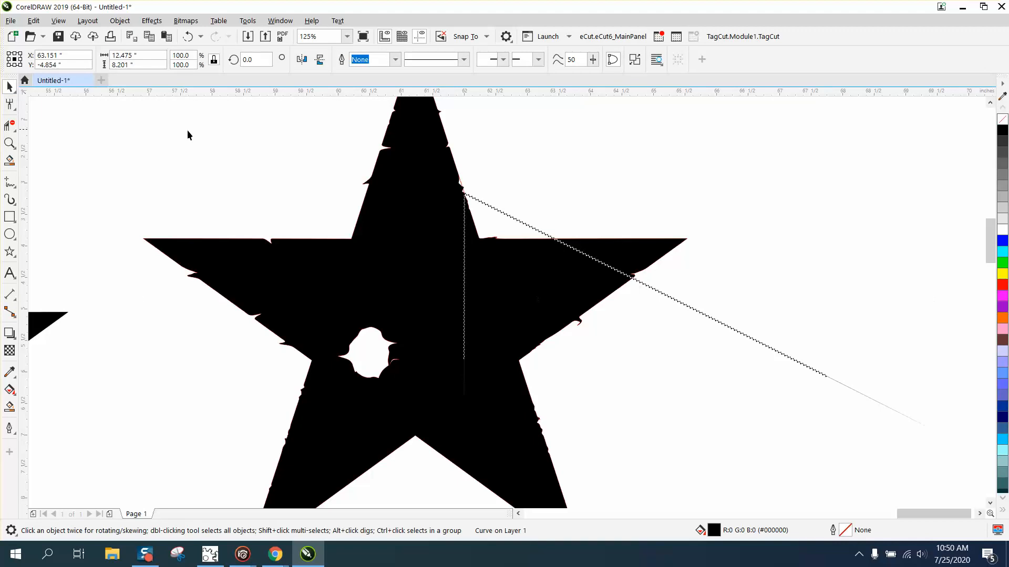
pyautogui.click(513, 216)
pyautogui.click(185, 36)
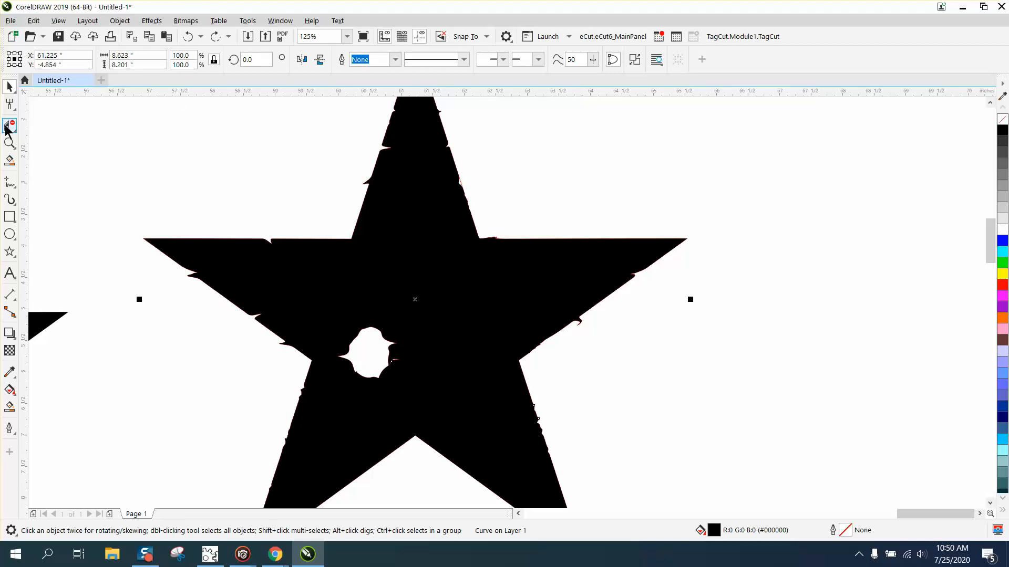
# Reshape the right edge of the top point with the Shape tool, bending the curve inward just above the smeared notch
pyautogui.click(12, 108)
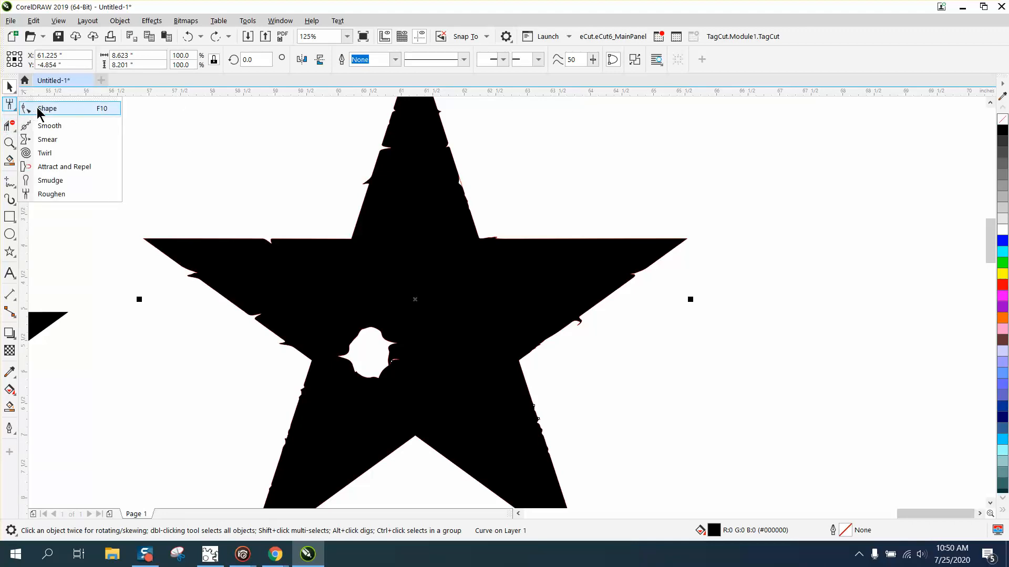
pyautogui.click(46, 109)
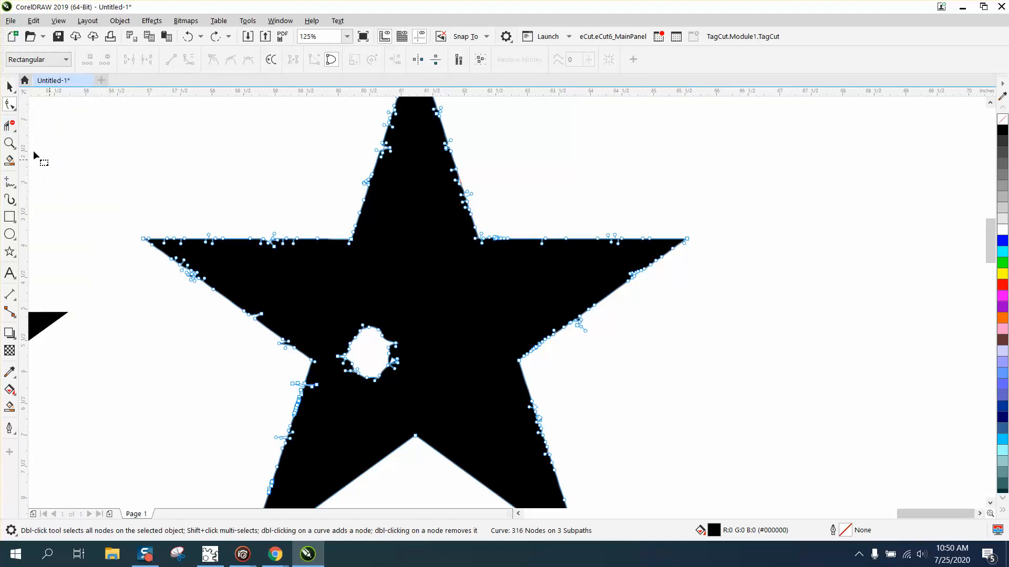
pyautogui.click(10, 143)
pyautogui.moveTo(331, 169); pyautogui.dragTo(468, 212)
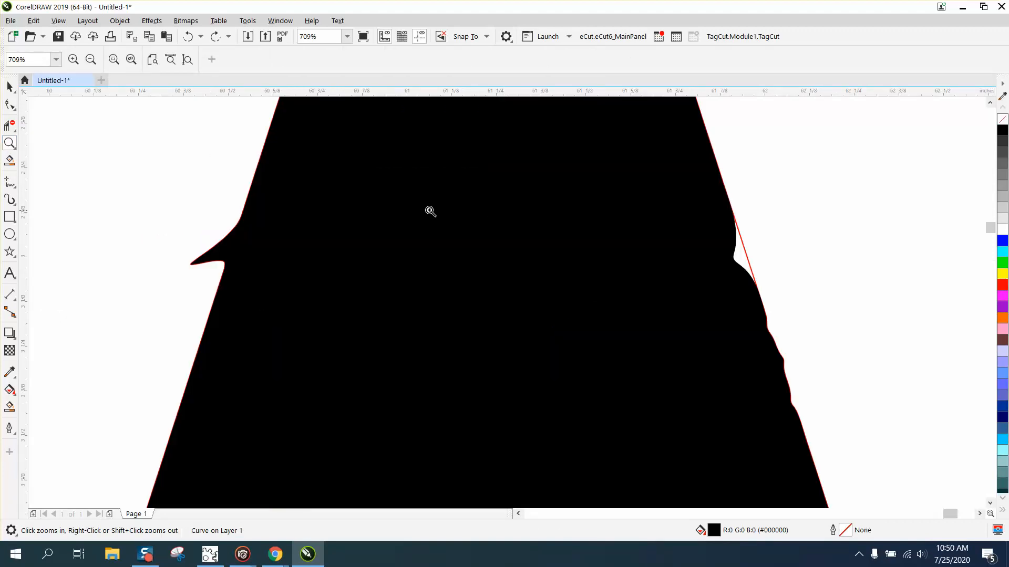
pyautogui.click(10, 105)
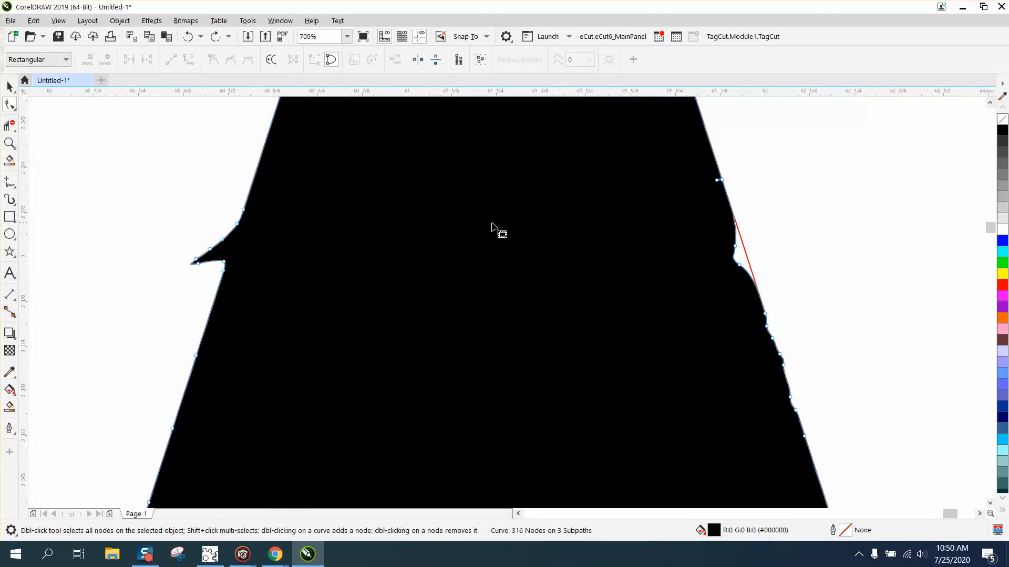
pyautogui.moveTo(719, 185); pyautogui.dragTo(727, 194)
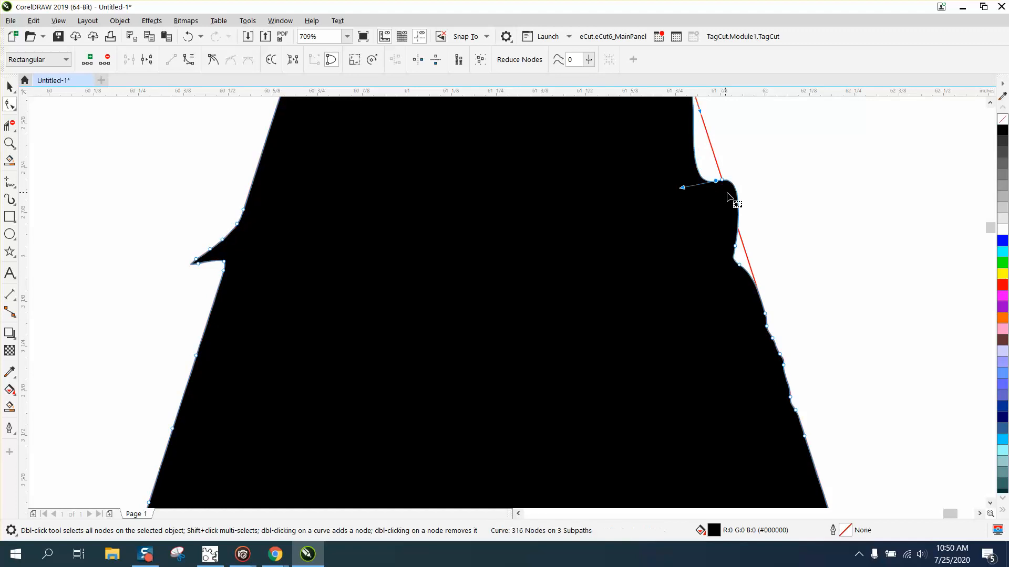
# Add a dense row of nodes along the top point's left edge above the spike, try shifting them inward together, and undo the shift
pyautogui.click(262, 159)
pyautogui.doubleClick(260, 158)
pyautogui.moveTo(231, 140); pyautogui.dragTo(327, 230)
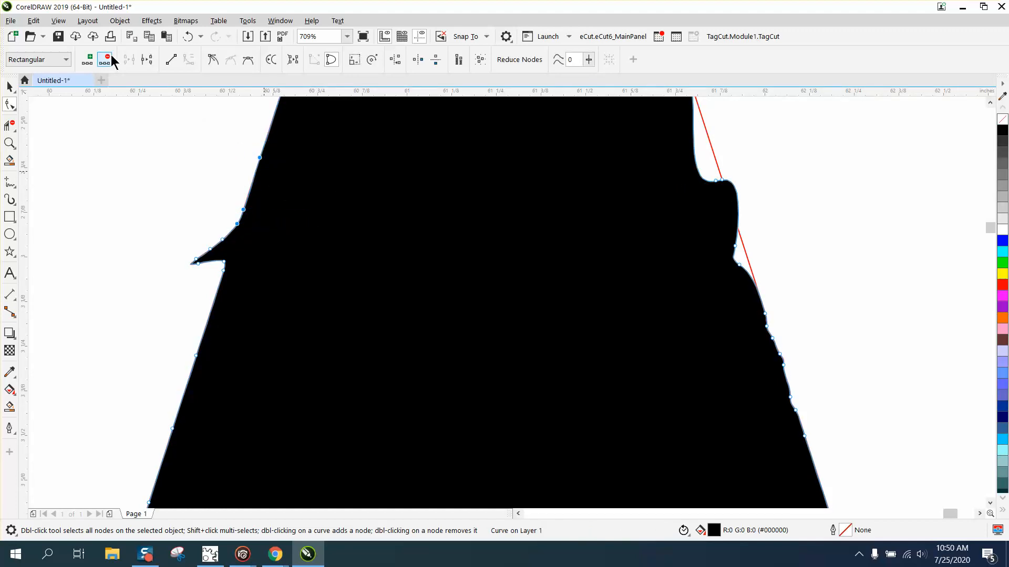
pyautogui.click(90, 60)
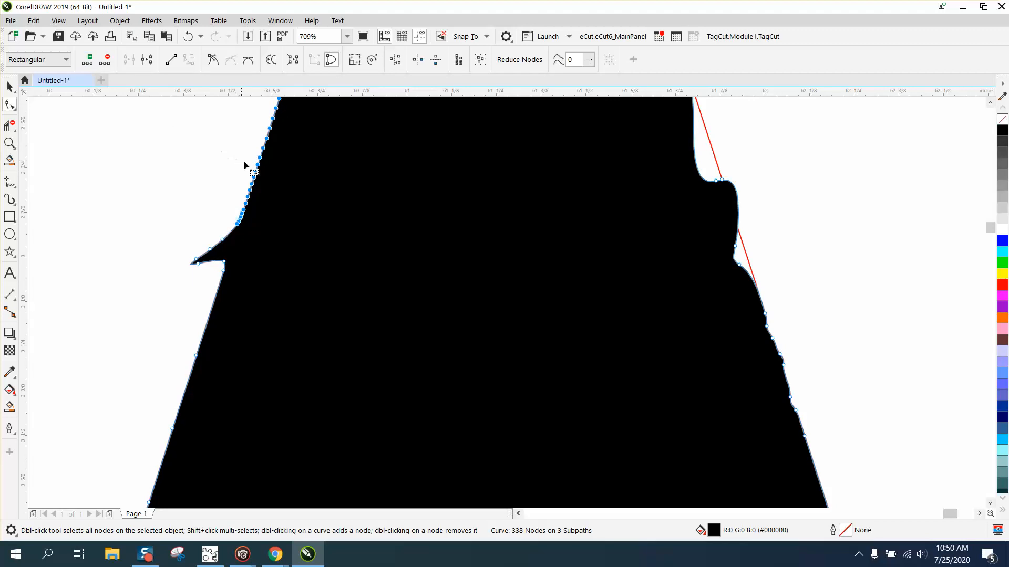
pyautogui.moveTo(259, 169); pyautogui.dragTo(336, 170)
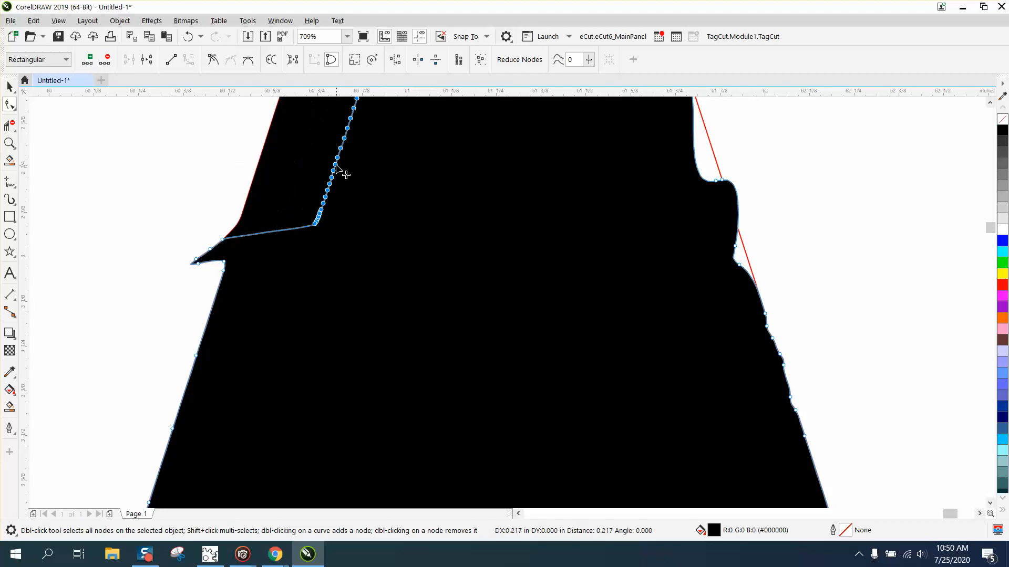
pyautogui.click(184, 38)
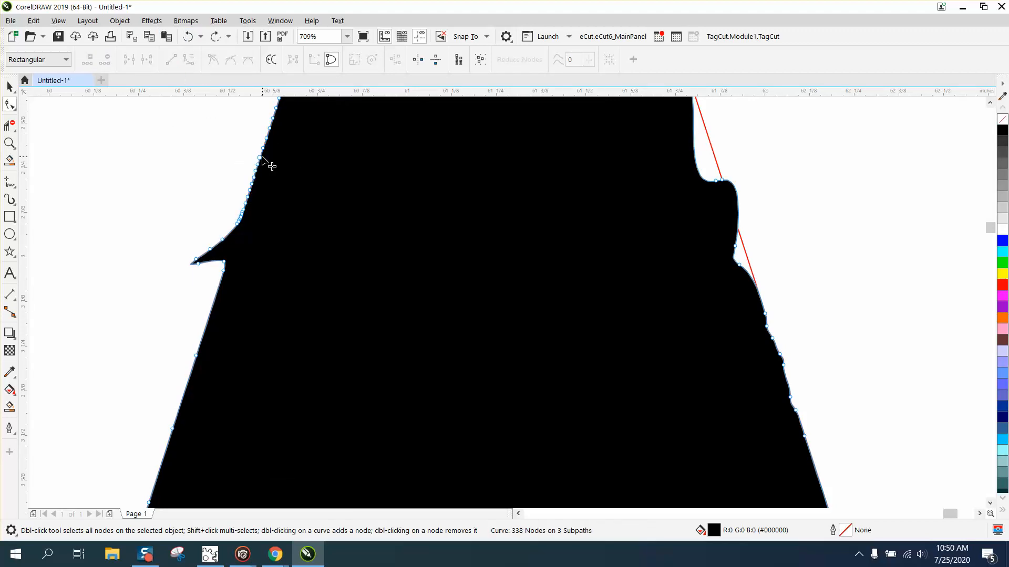
# Pull single nodes inward to cut thin slits into the top point's left edge and the lower edges of the right and left arms
pyautogui.moveTo(261, 158); pyautogui.dragTo(451, 157)
pyautogui.scroll(-3, 378, 157)
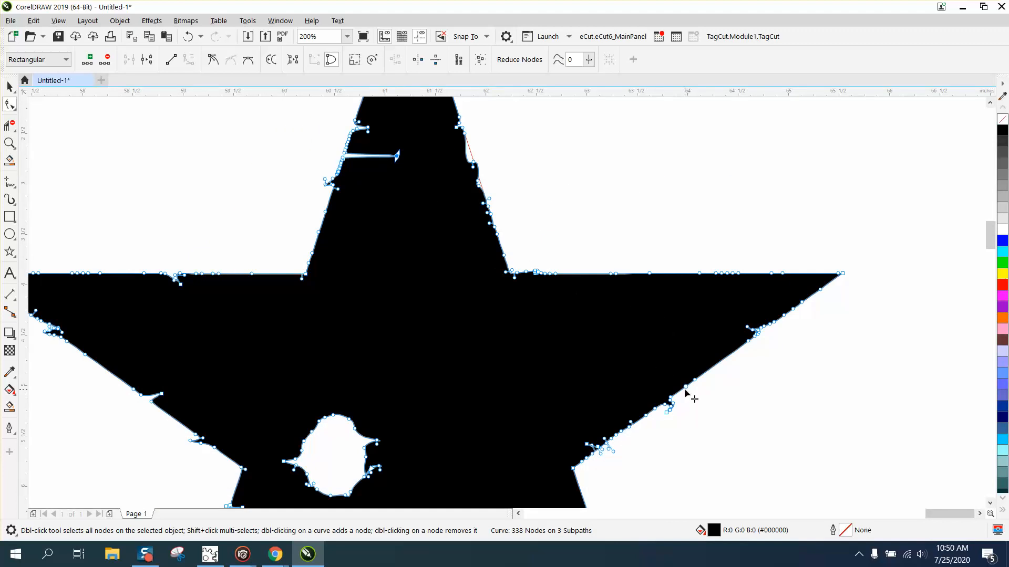
pyautogui.moveTo(685, 390); pyautogui.dragTo(574, 387)
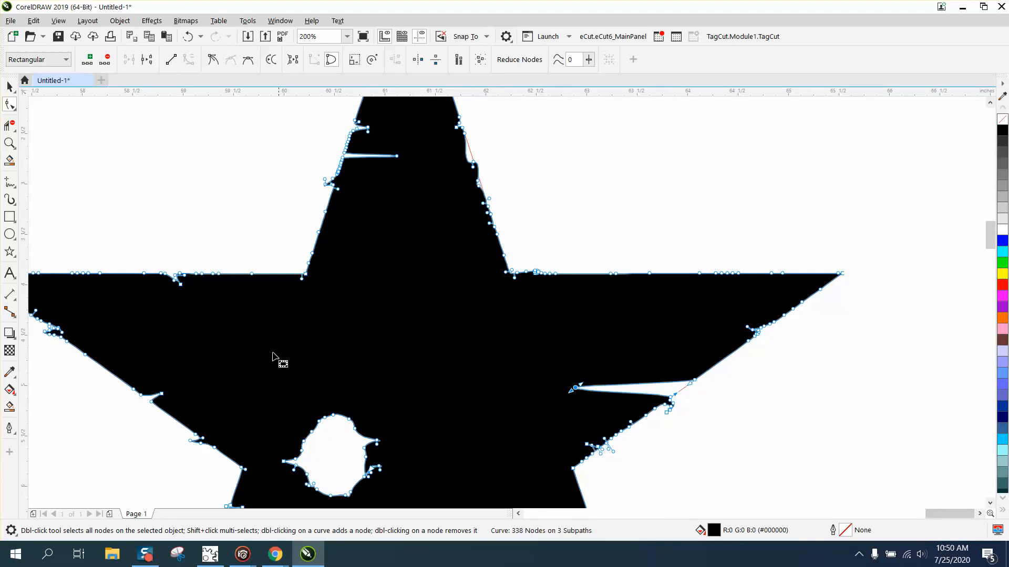
pyautogui.moveTo(161, 393); pyautogui.dragTo(204, 404)
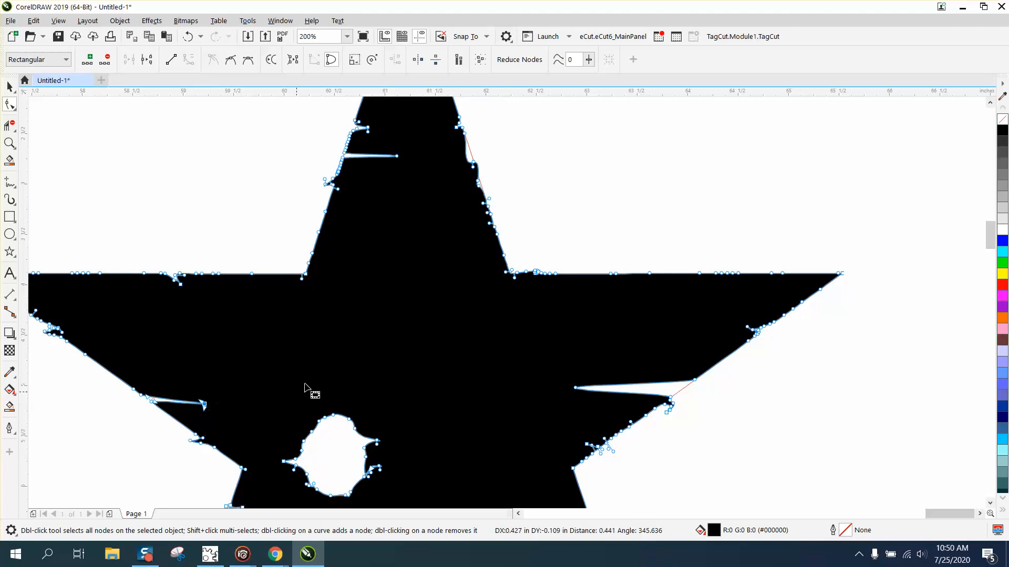
# Select all the objects of the distressed star and remove their outlines
pyautogui.scroll(-3, 305, 387)
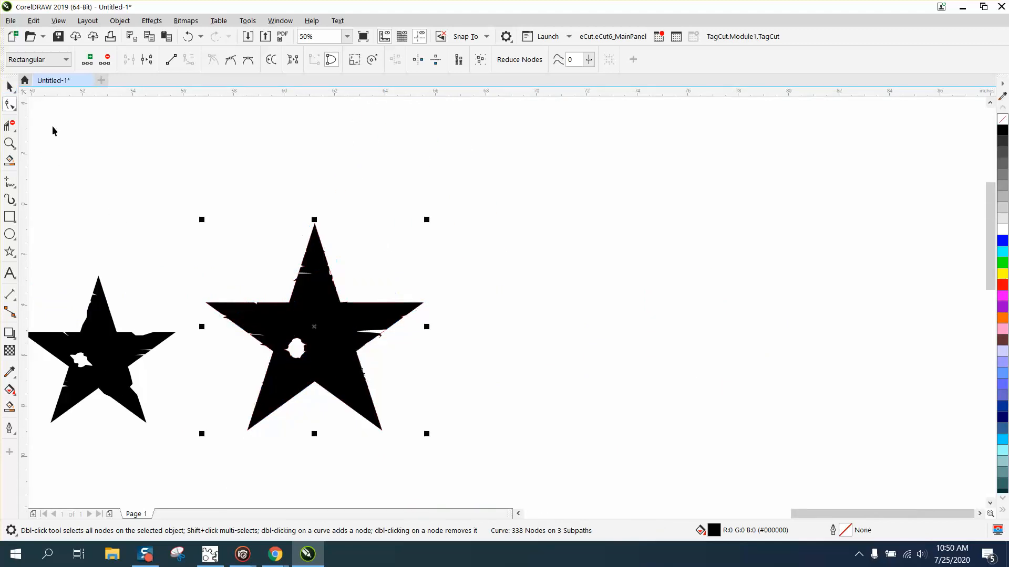
pyautogui.click(52, 131)
pyautogui.press('space')
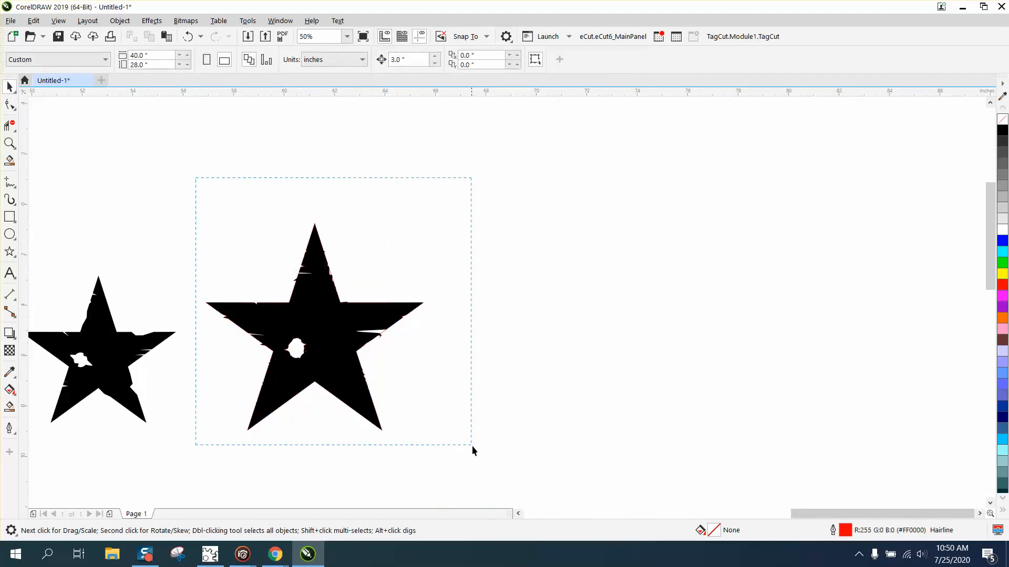
pyautogui.moveTo(473, 450); pyautogui.dragTo(473, 450)
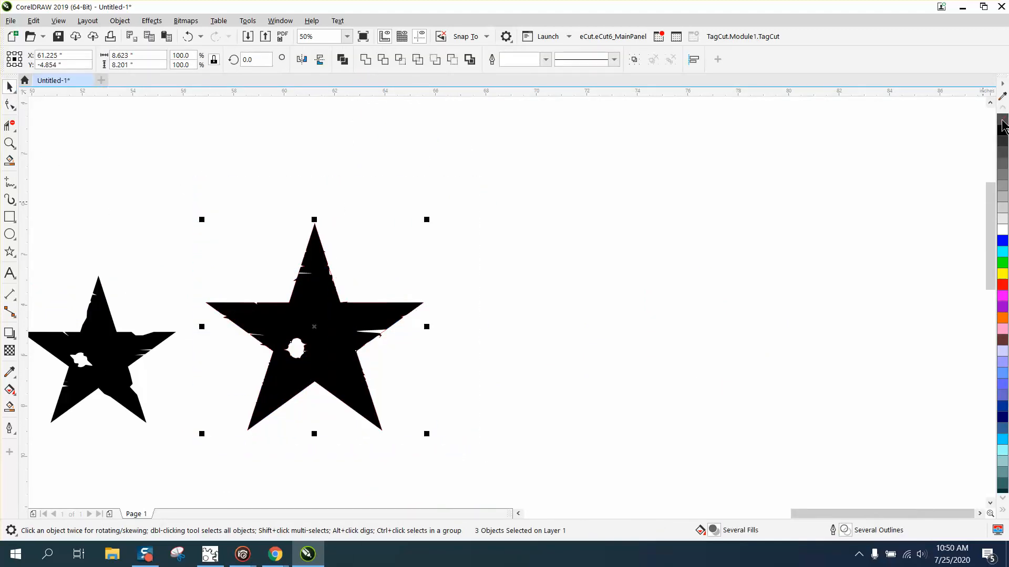
pyautogui.rightClick(1002, 122)
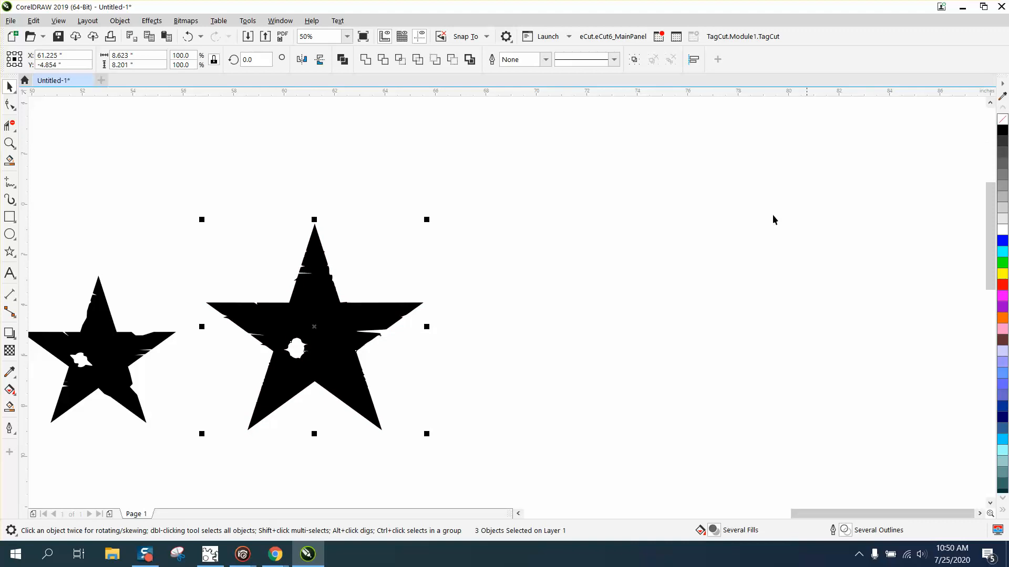
pyautogui.click(9, 143)
pyautogui.moveTo(529, 445); pyautogui.dragTo(529, 446)
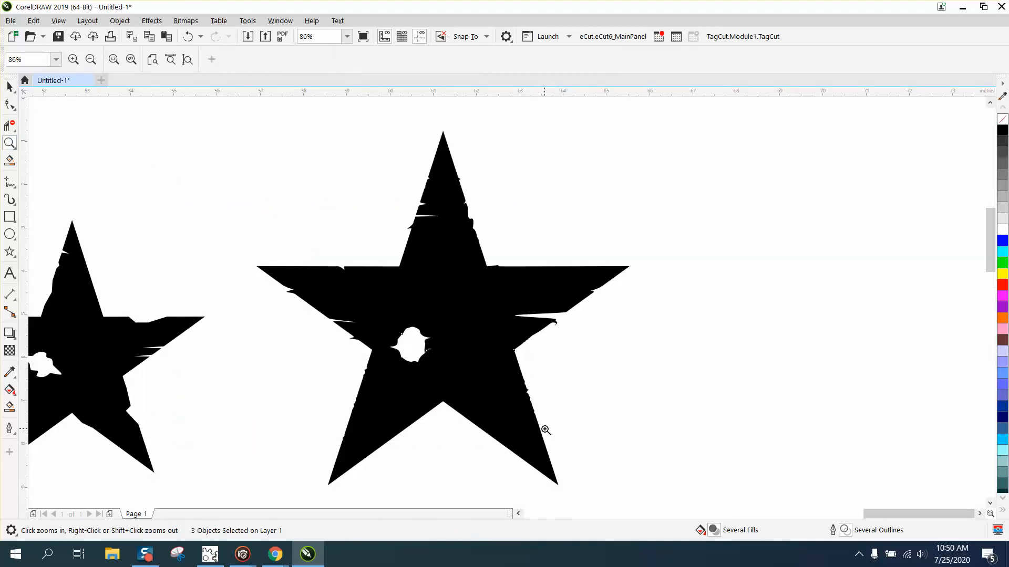
pyautogui.scroll(-2, 384, 386)
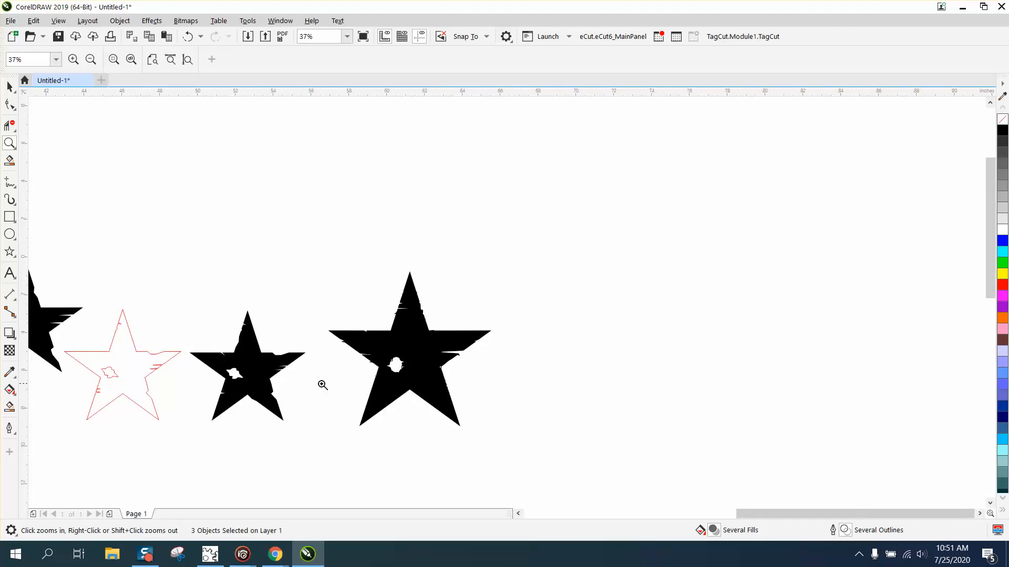
pyautogui.moveTo(345, 286); pyautogui.dragTo(506, 416)
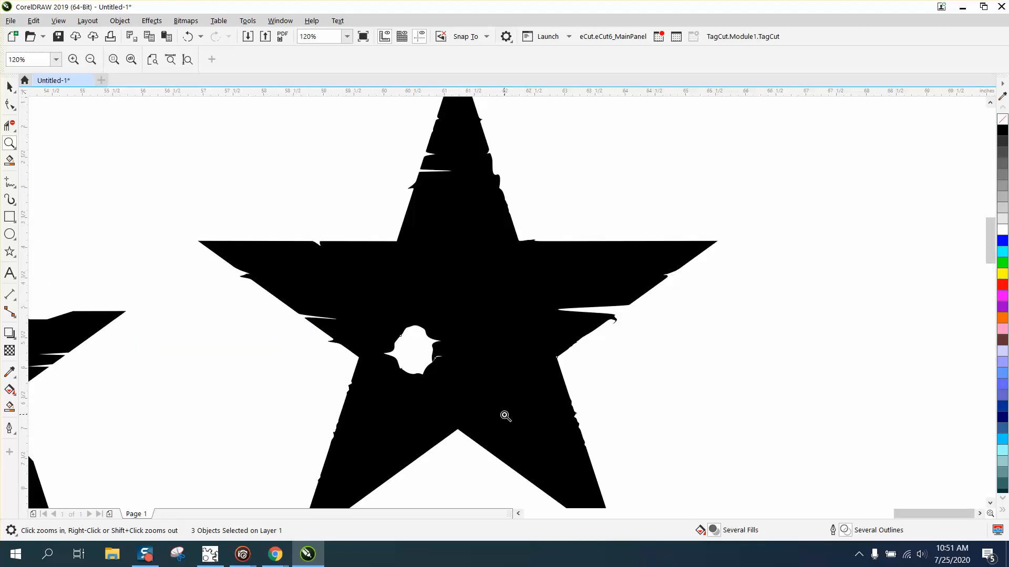